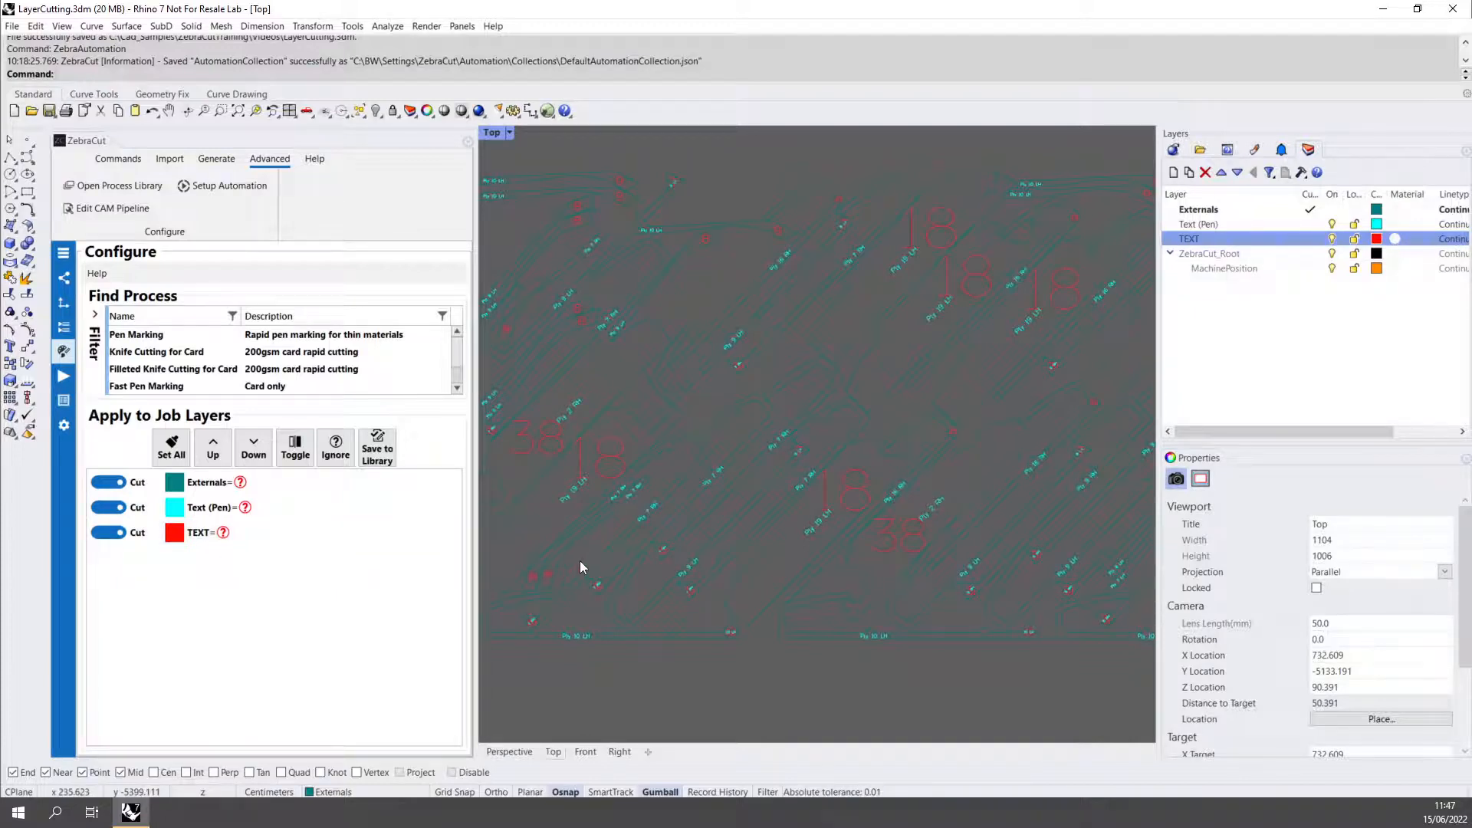
Open the automation setup and add a New Layer Cutting Automation to the collection.
right_drag(611, 559, 657, 585)
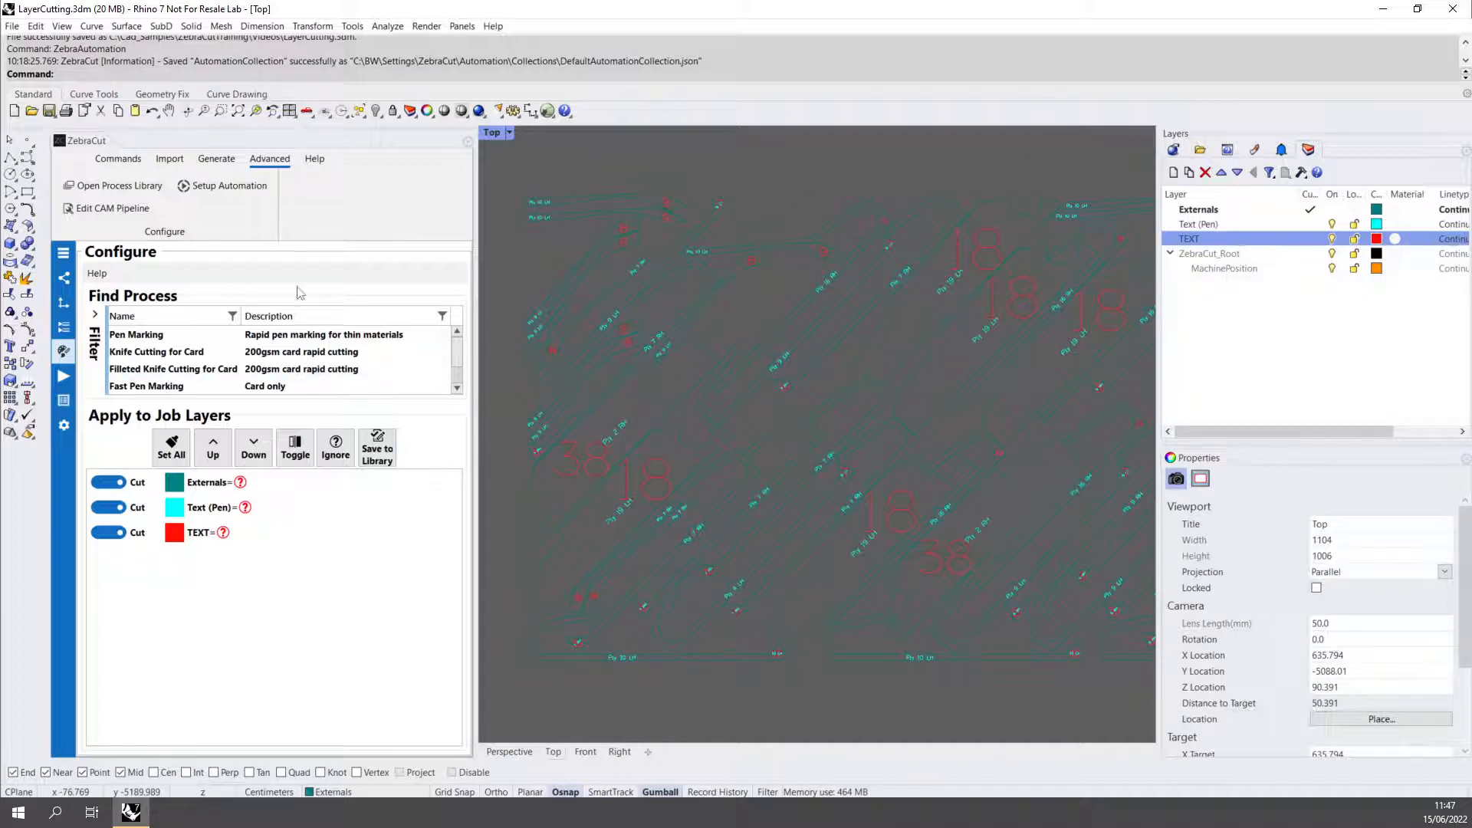
click(217, 186)
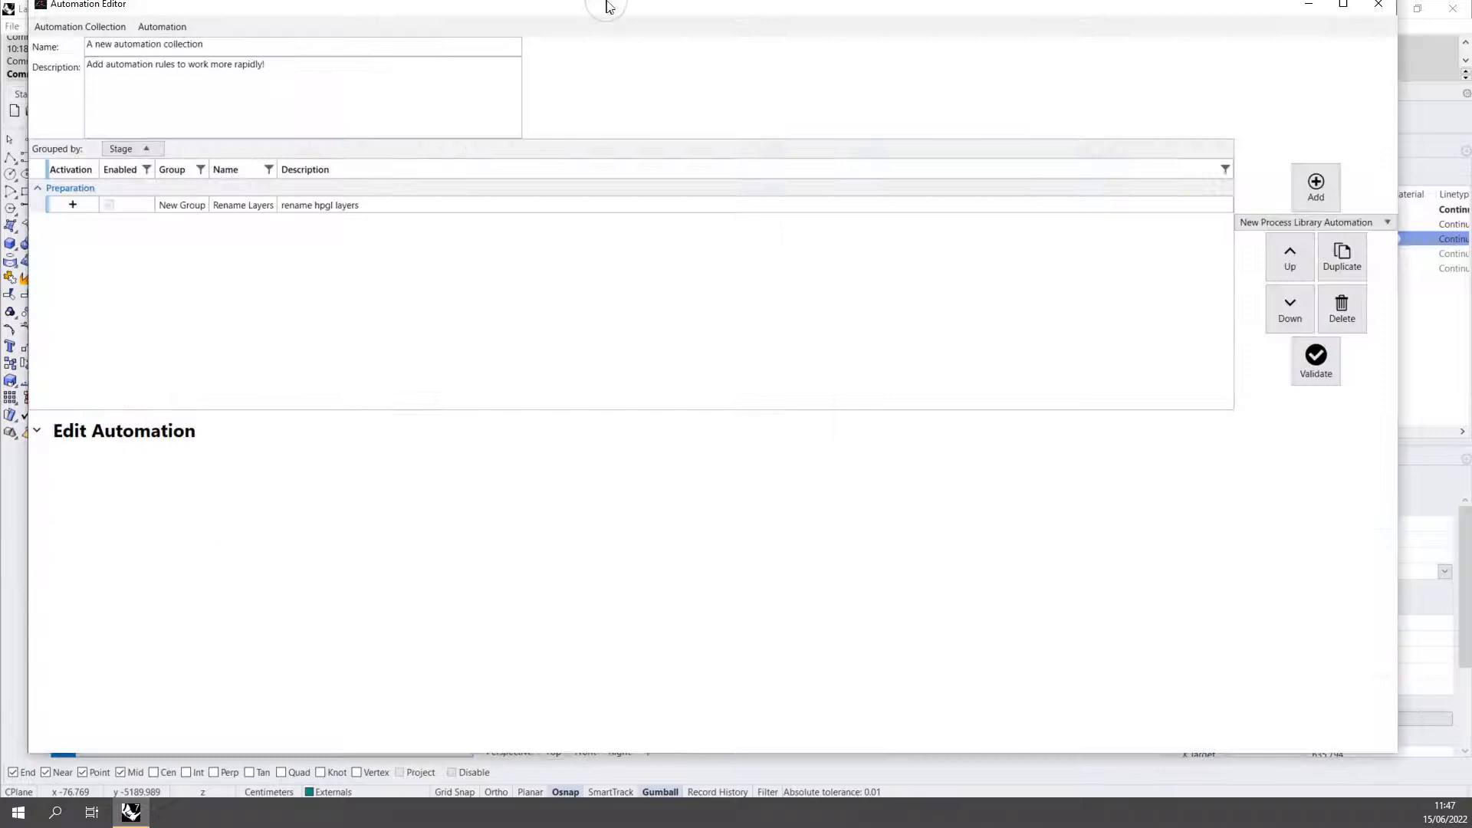
drag(605, 4, 619, 66)
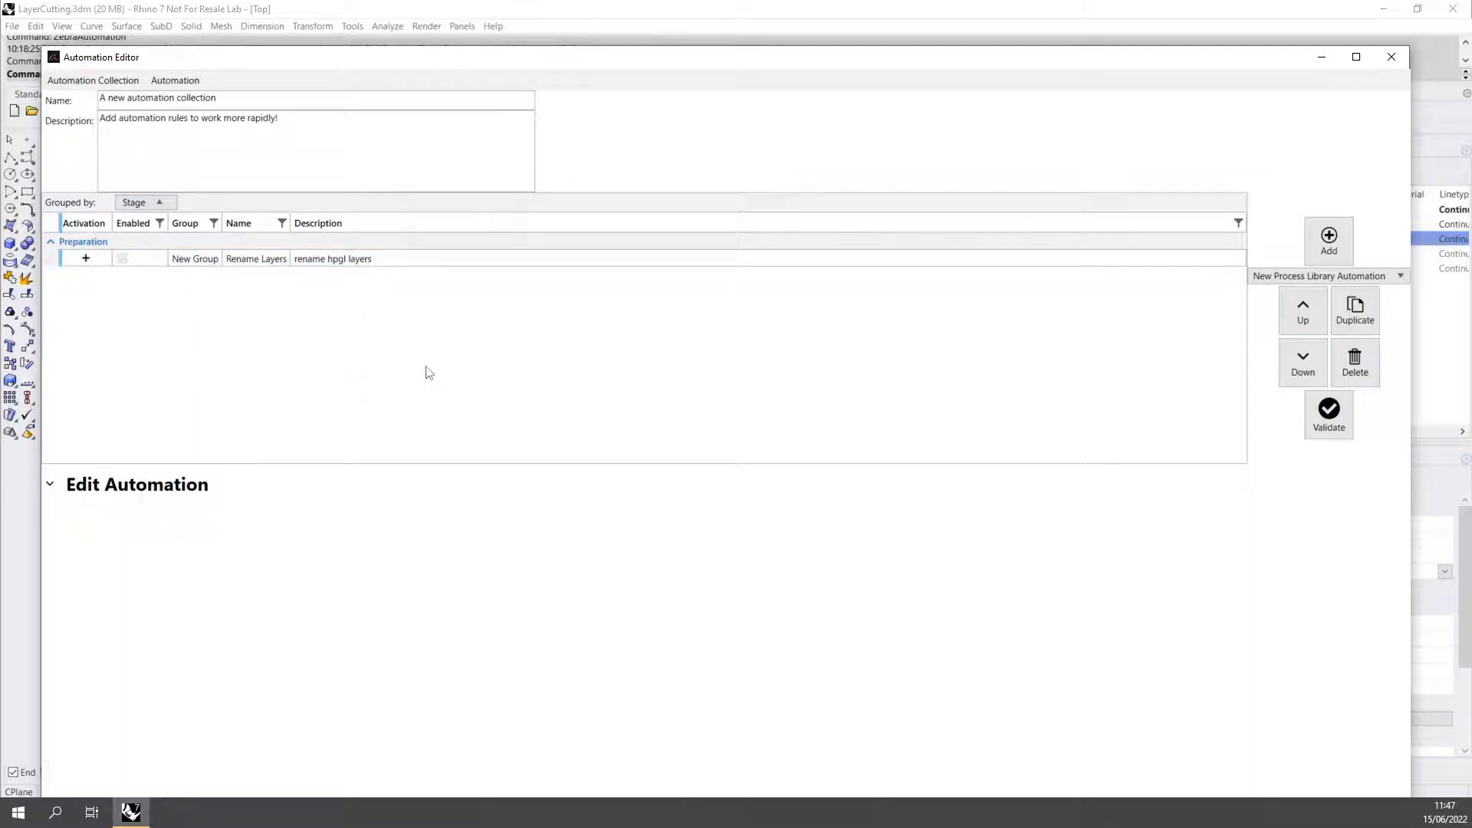
click(1304, 276)
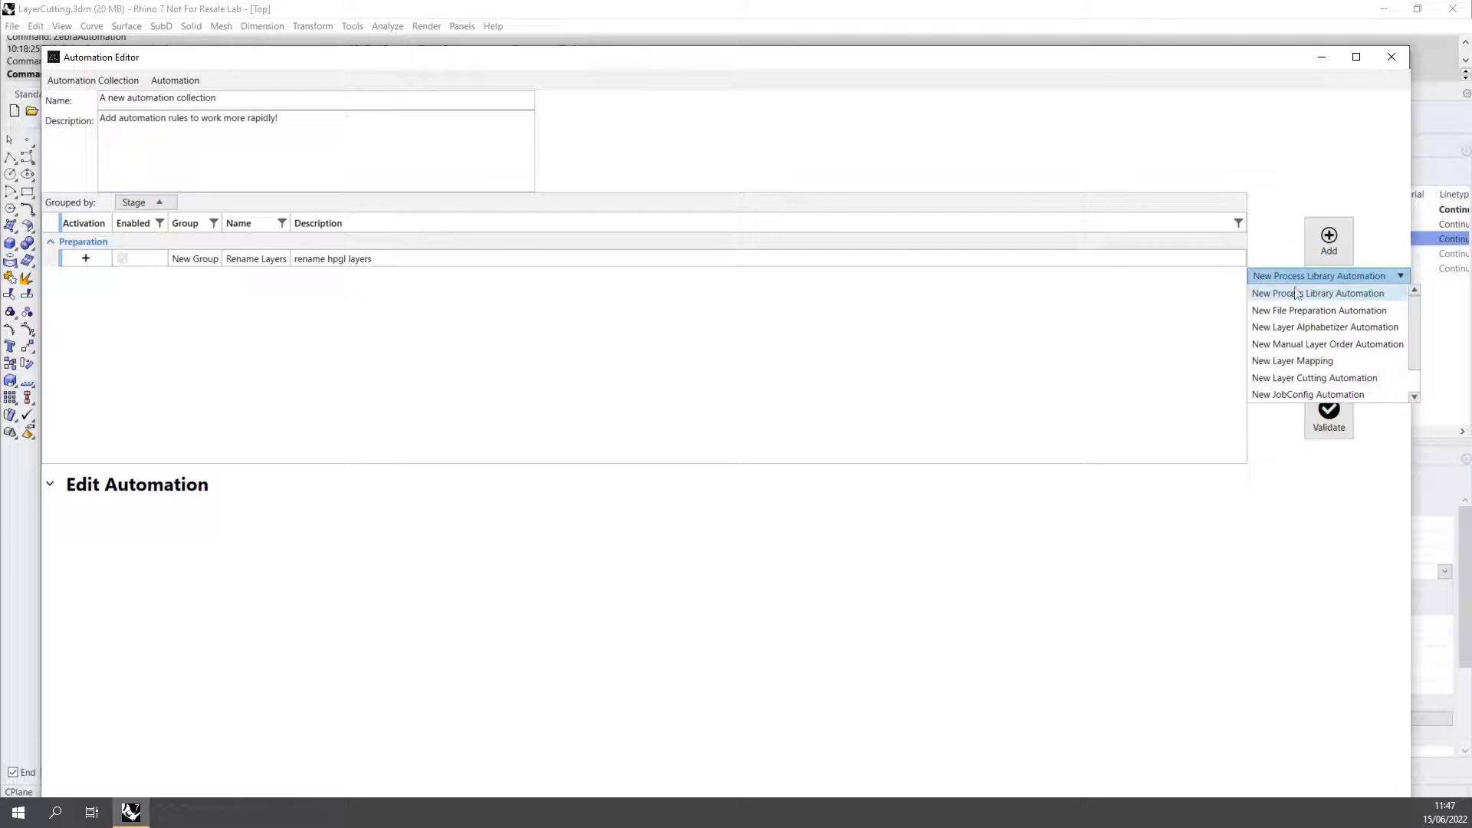
click(1329, 378)
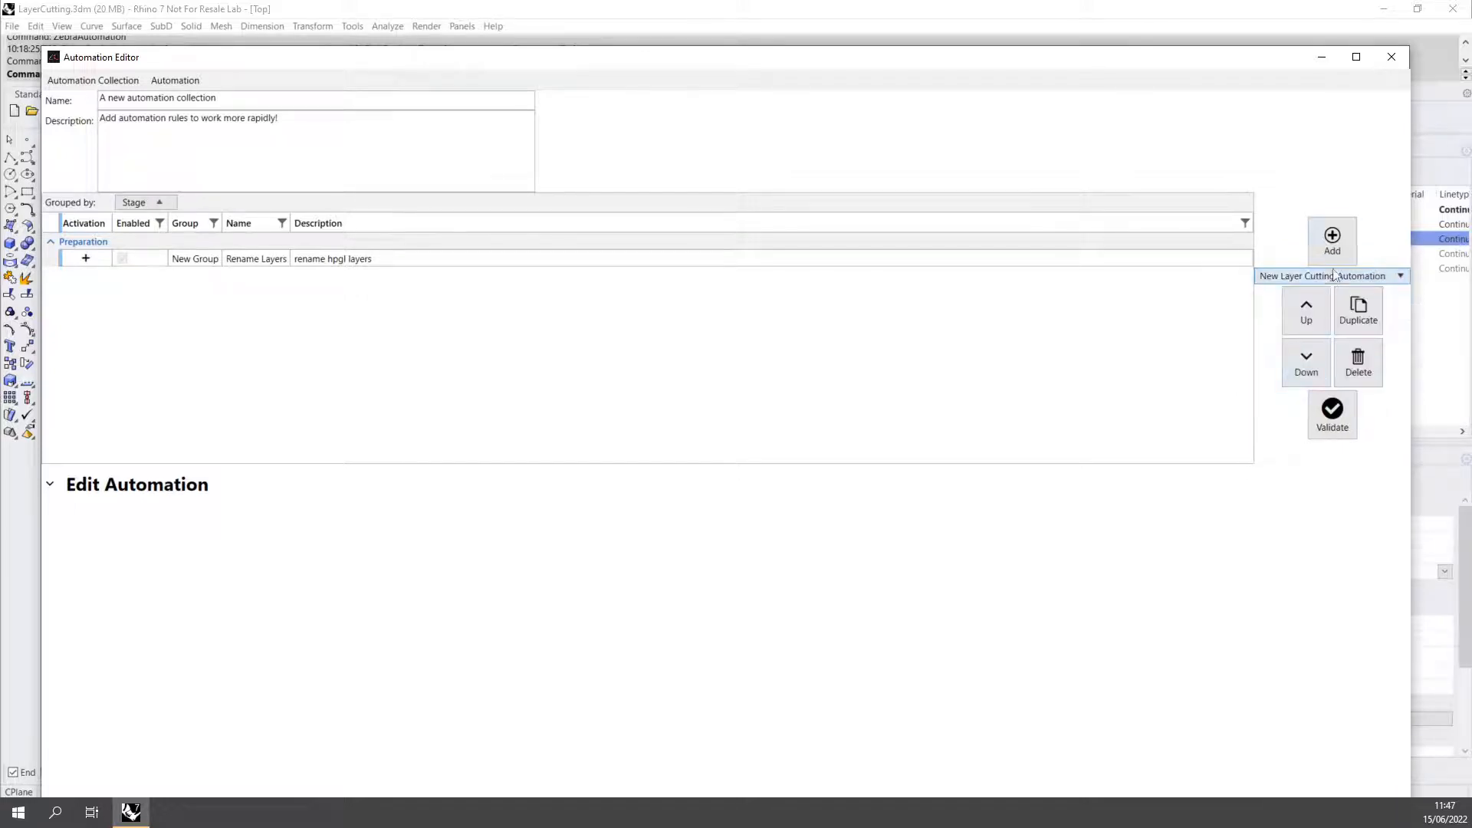
click(1336, 245)
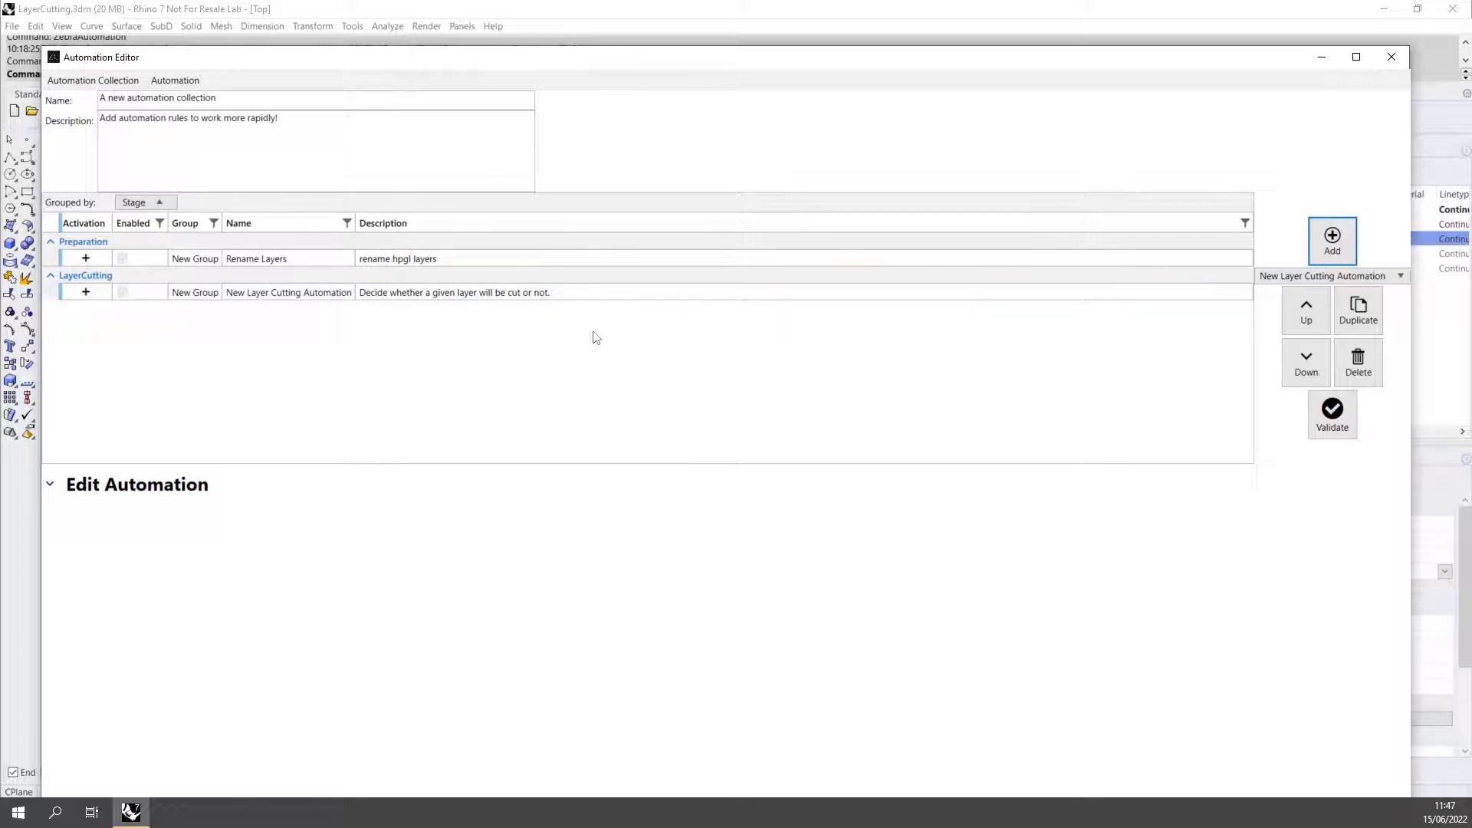
Rename the new layer cutting automation as "ignore text layer".
click(314, 296)
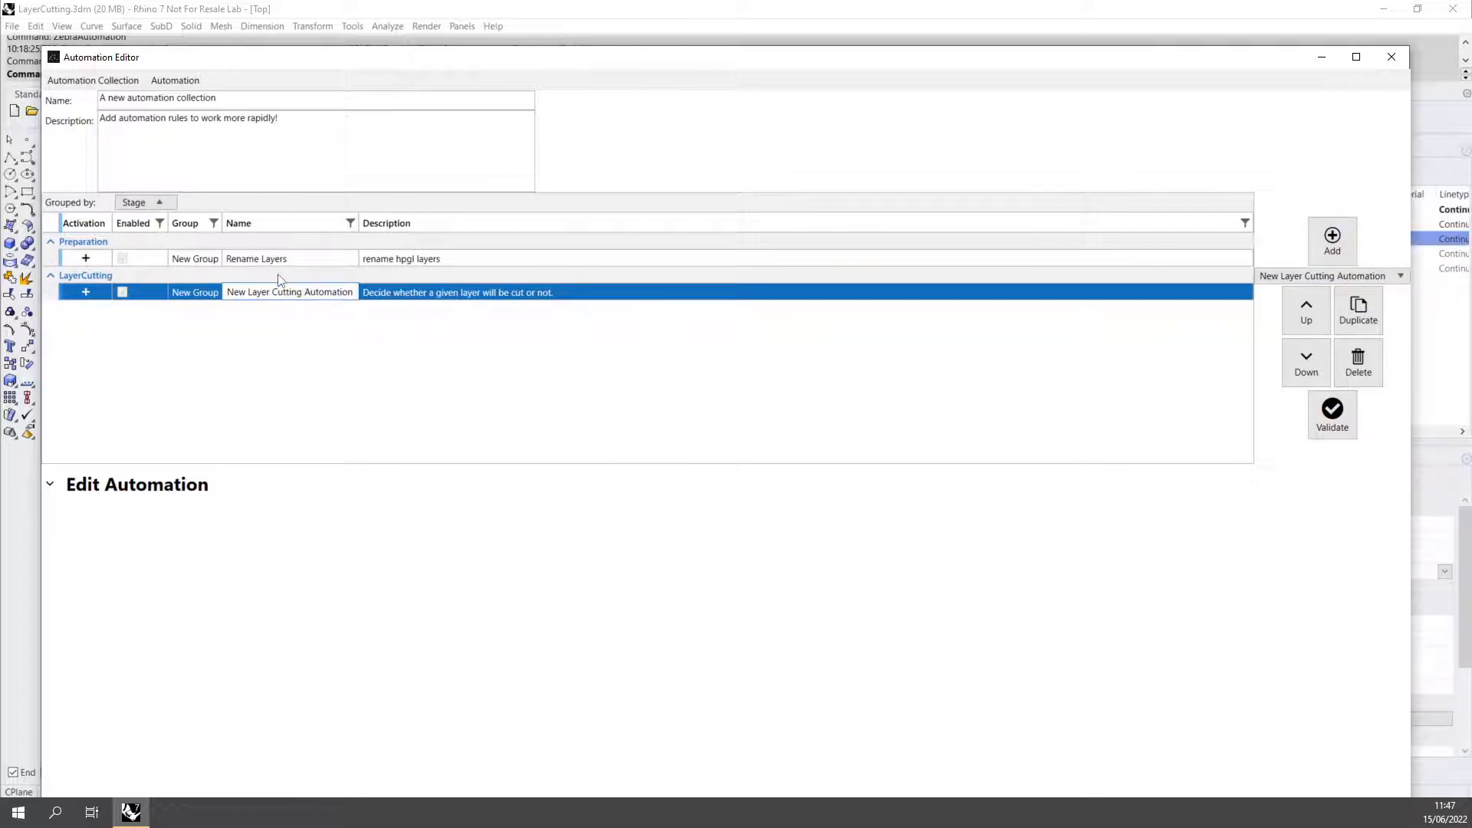
text(ignore text layer)
key(Return)
Add an "Apply always." activation to the ignore text layer automation.
click(86, 293)
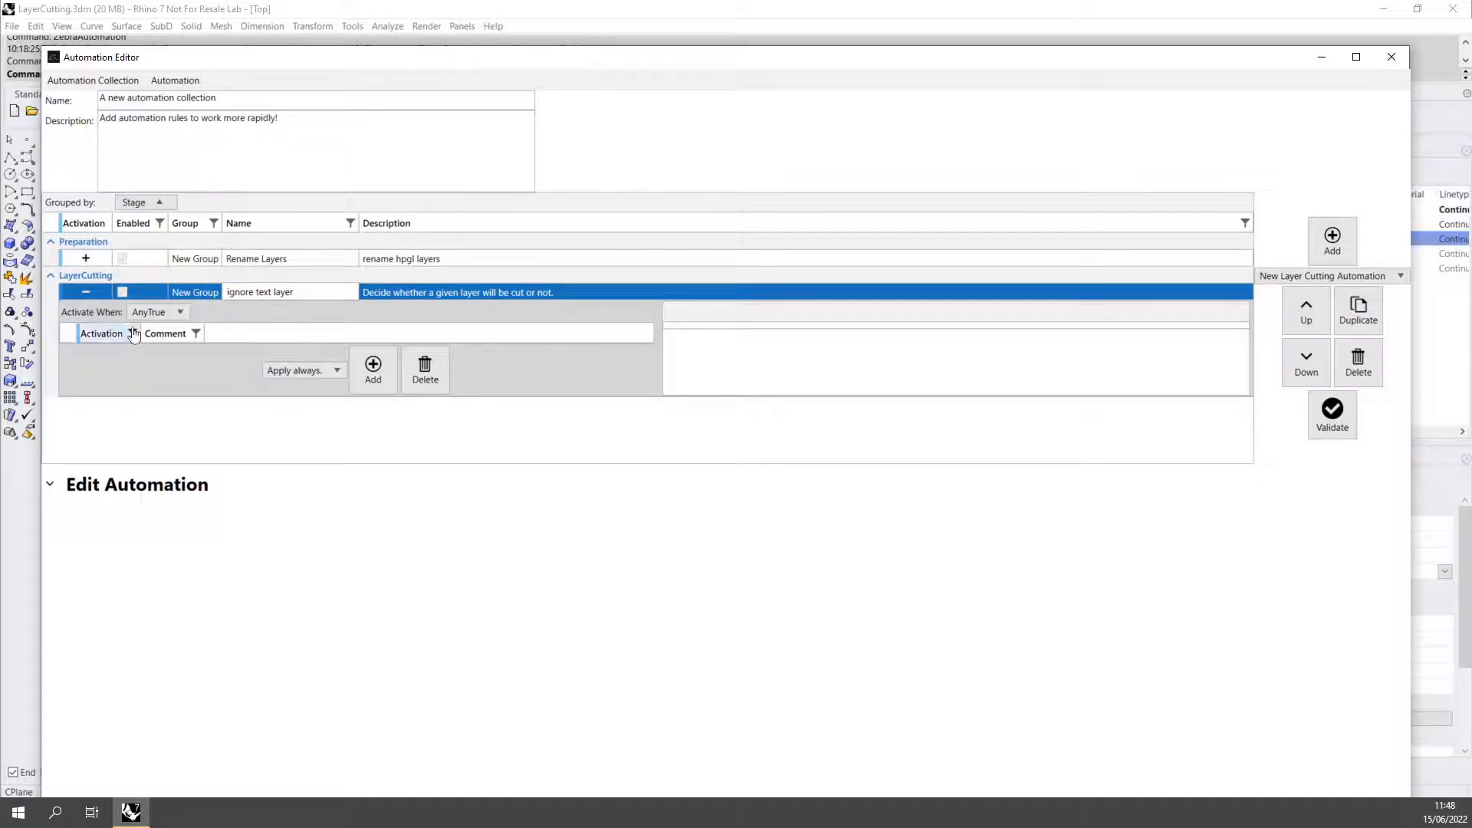
click(289, 372)
click(302, 391)
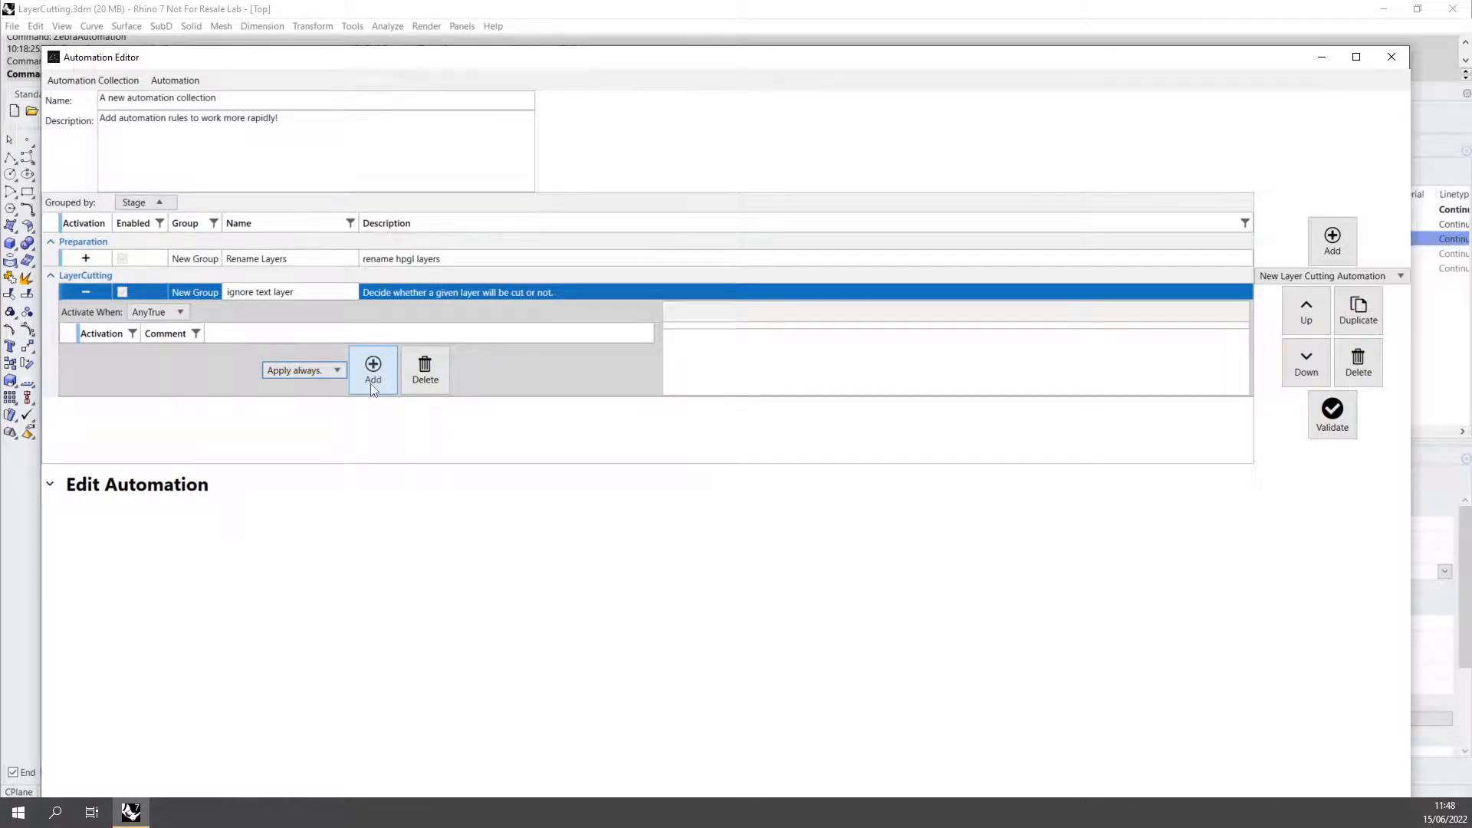
click(372, 382)
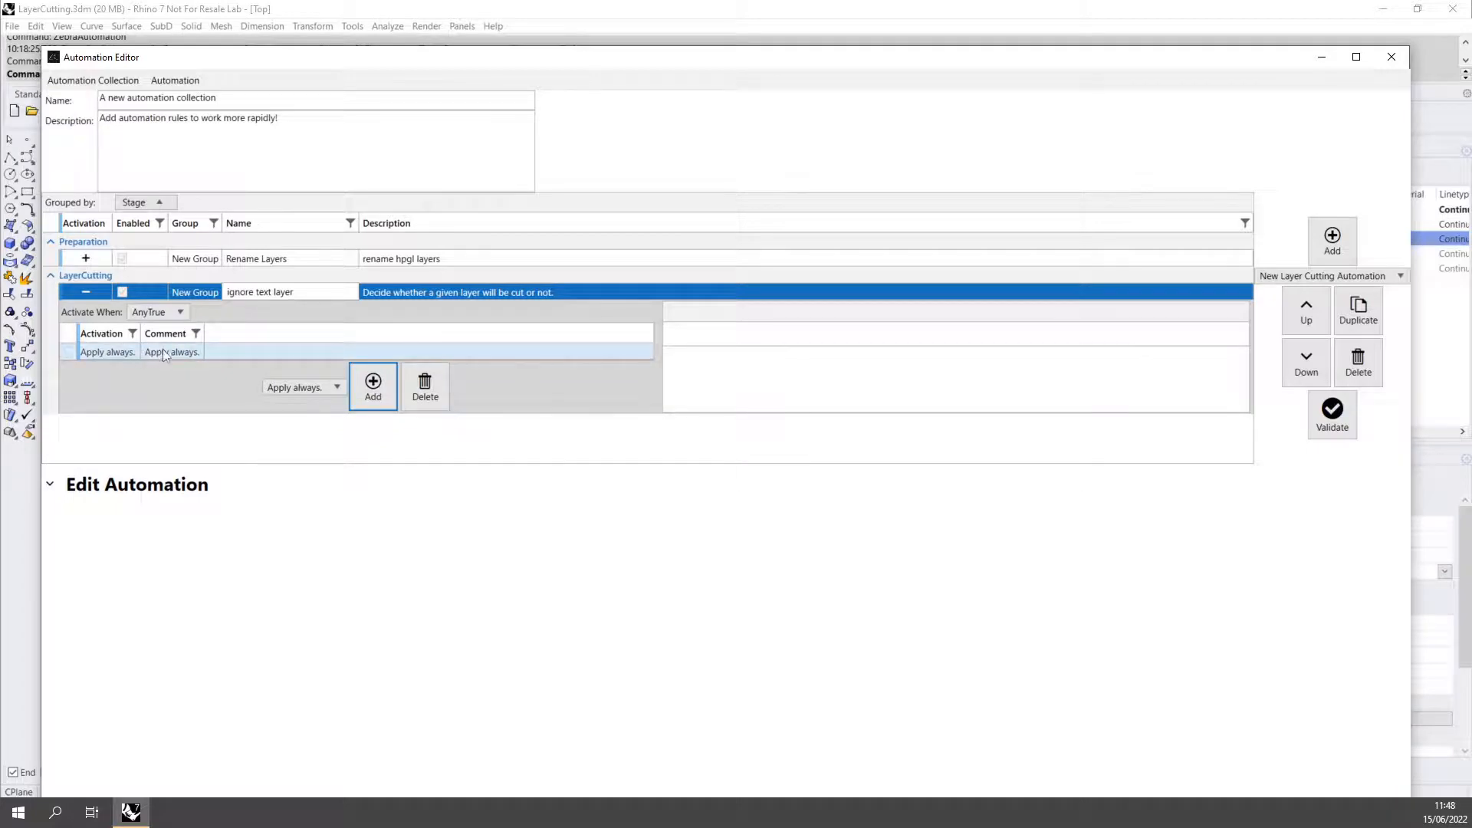
click(86, 292)
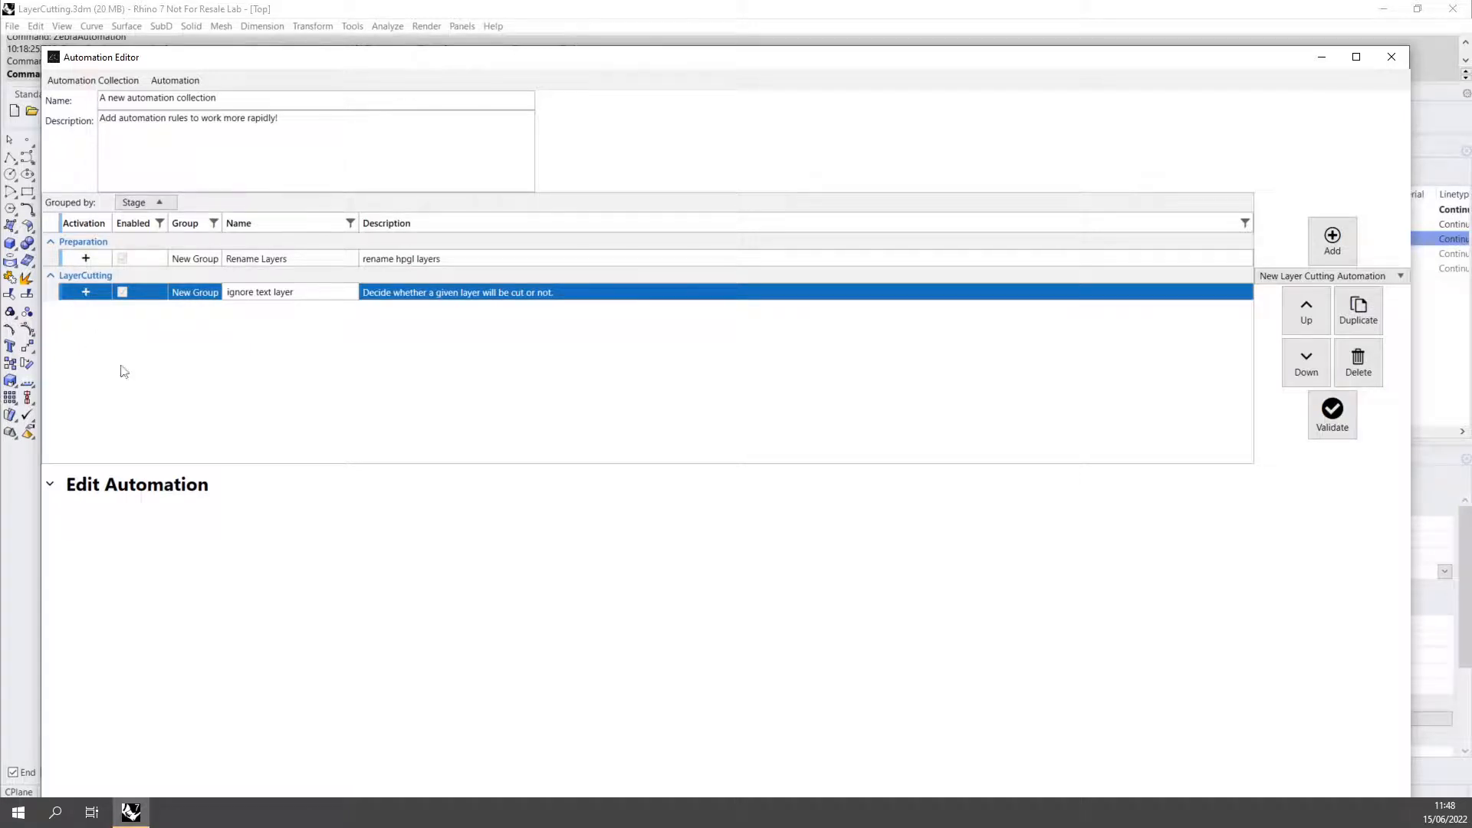
Open the ignore text layer automation for editing and set it to Ignore the layers when conditions are met.
click(50, 485)
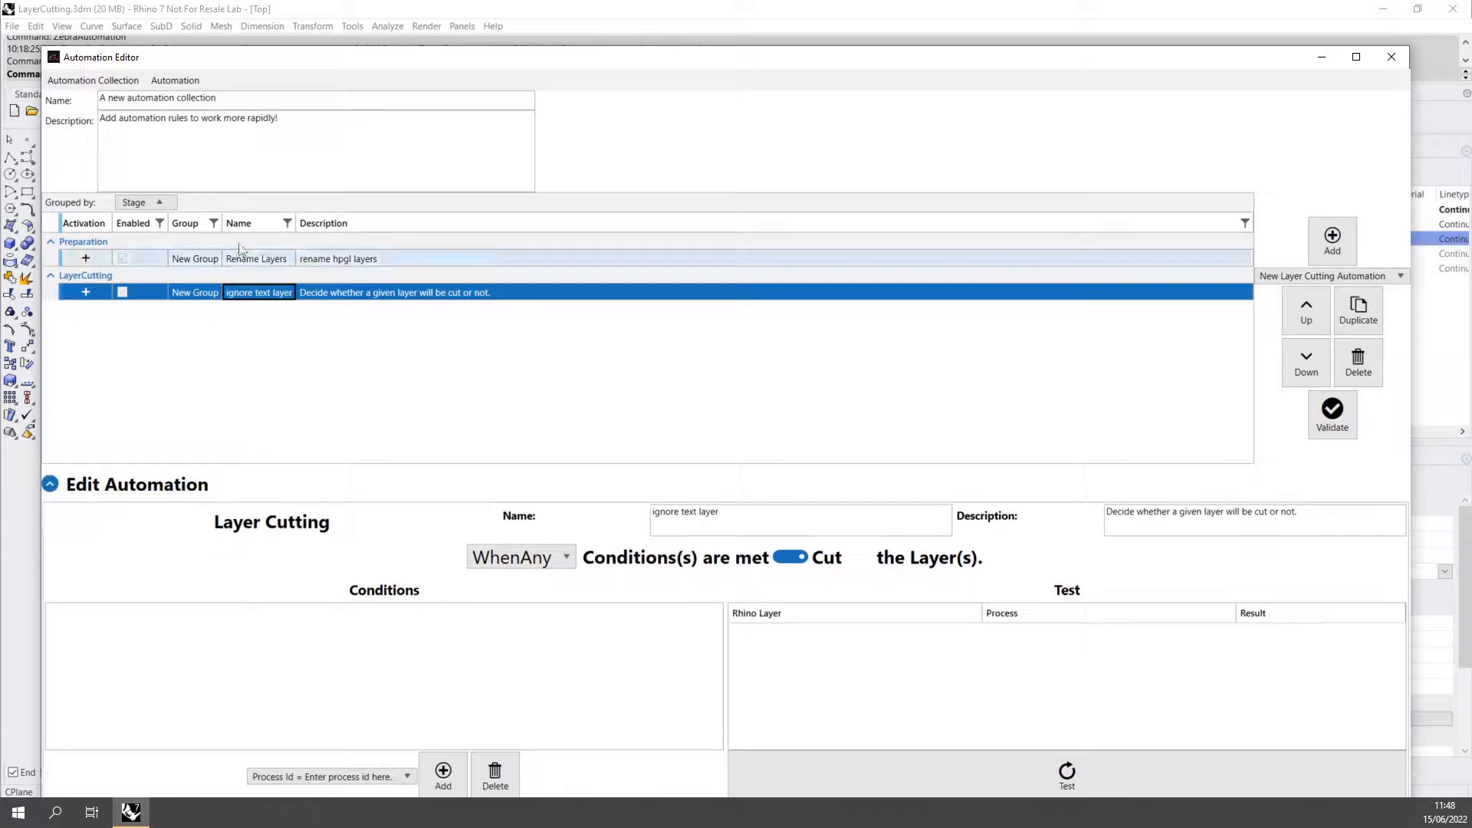
drag(204, 57, 201, 31)
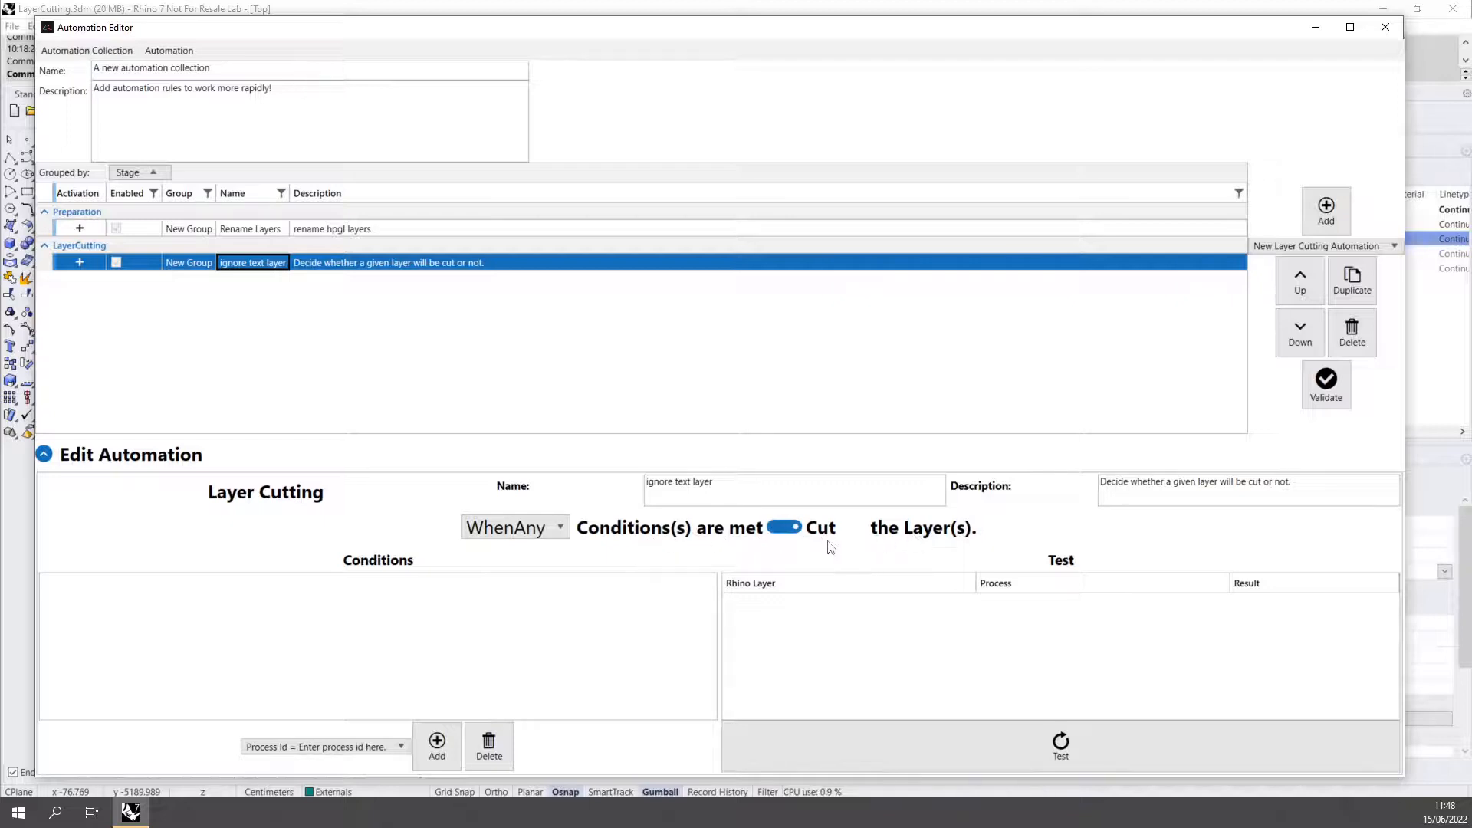
click(790, 529)
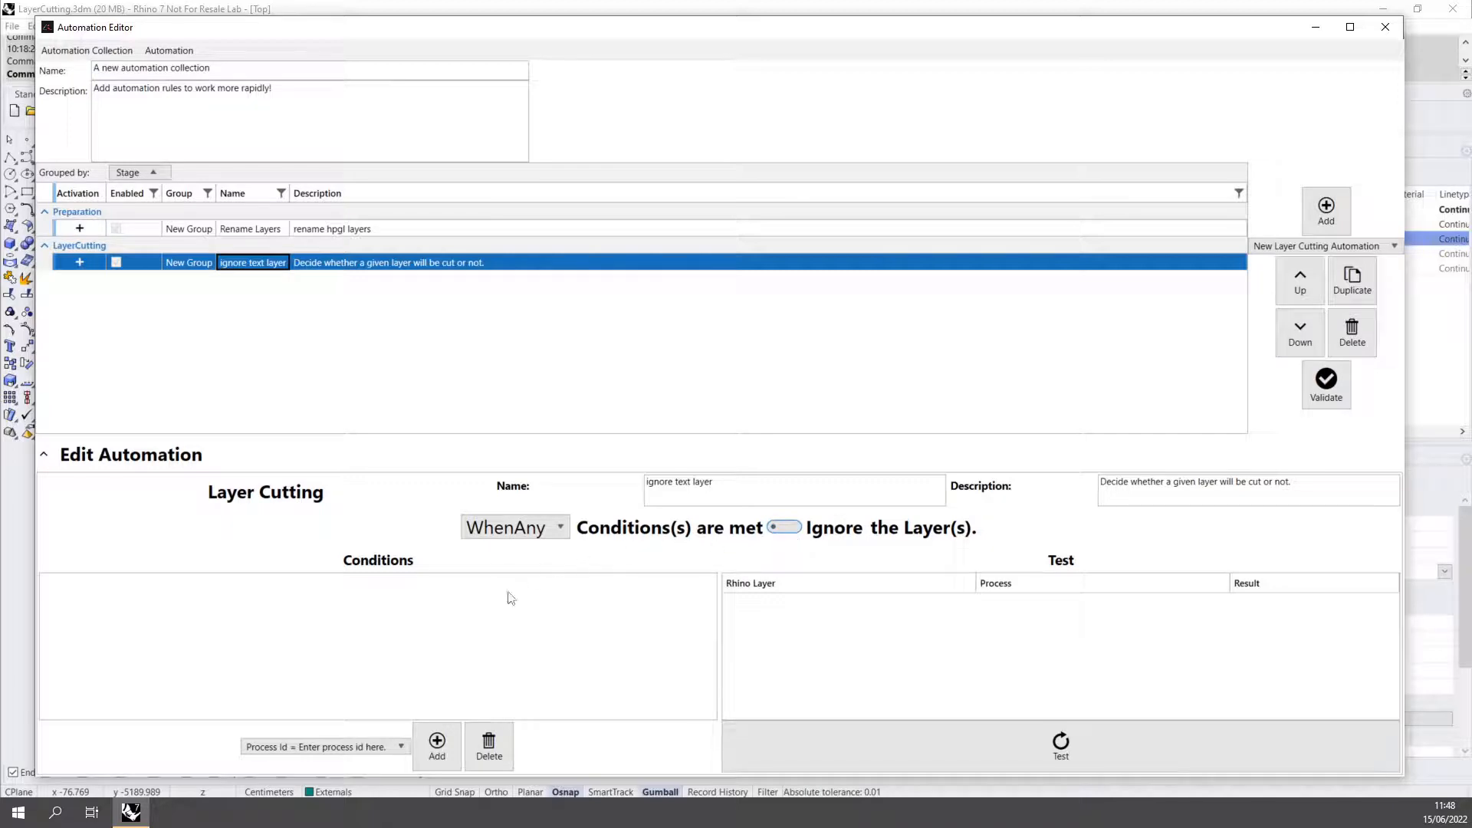
Add a Layer Name condition to the ignore text layer automation.
click(336, 748)
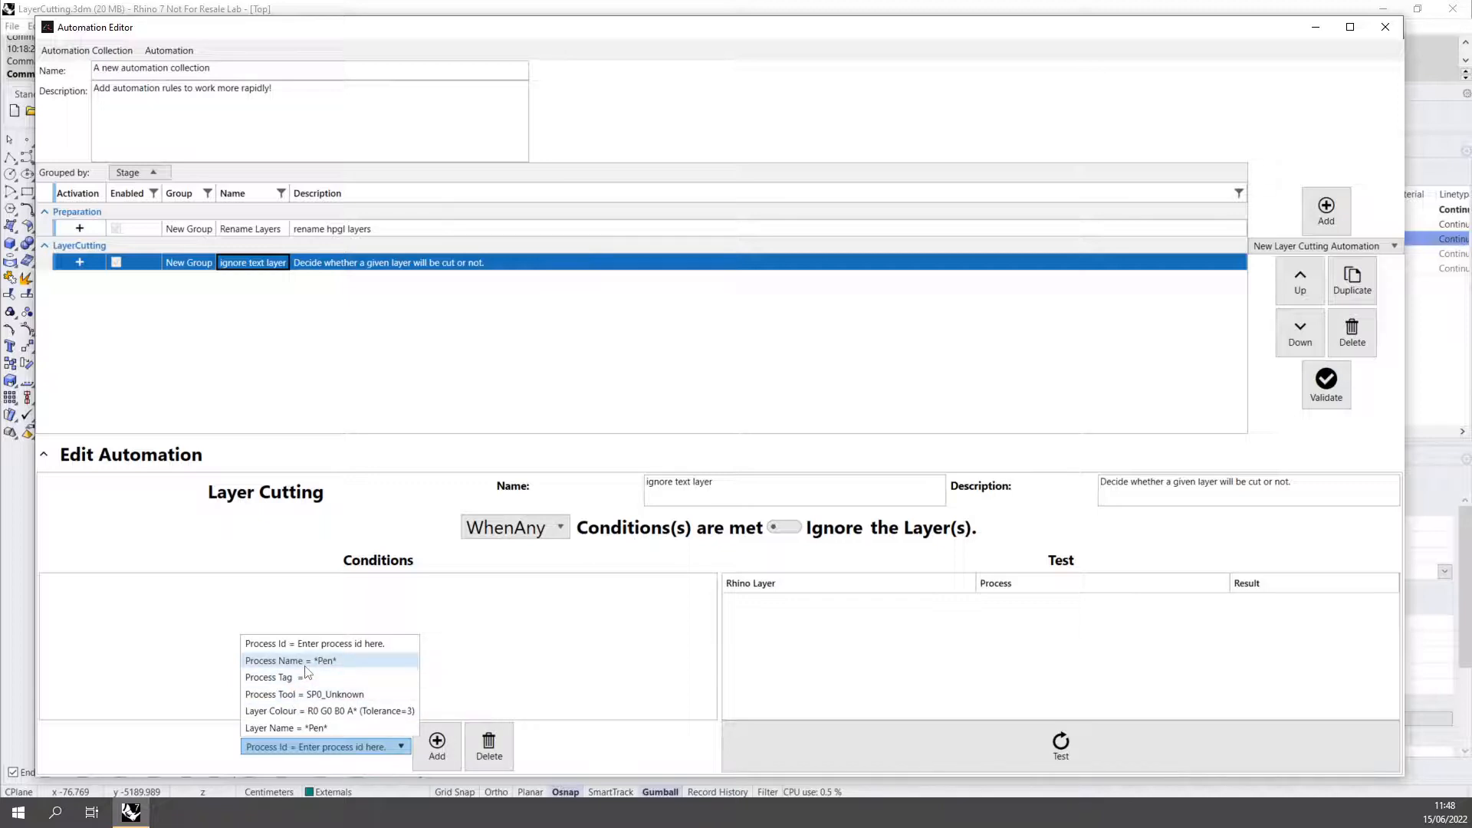
click(298, 729)
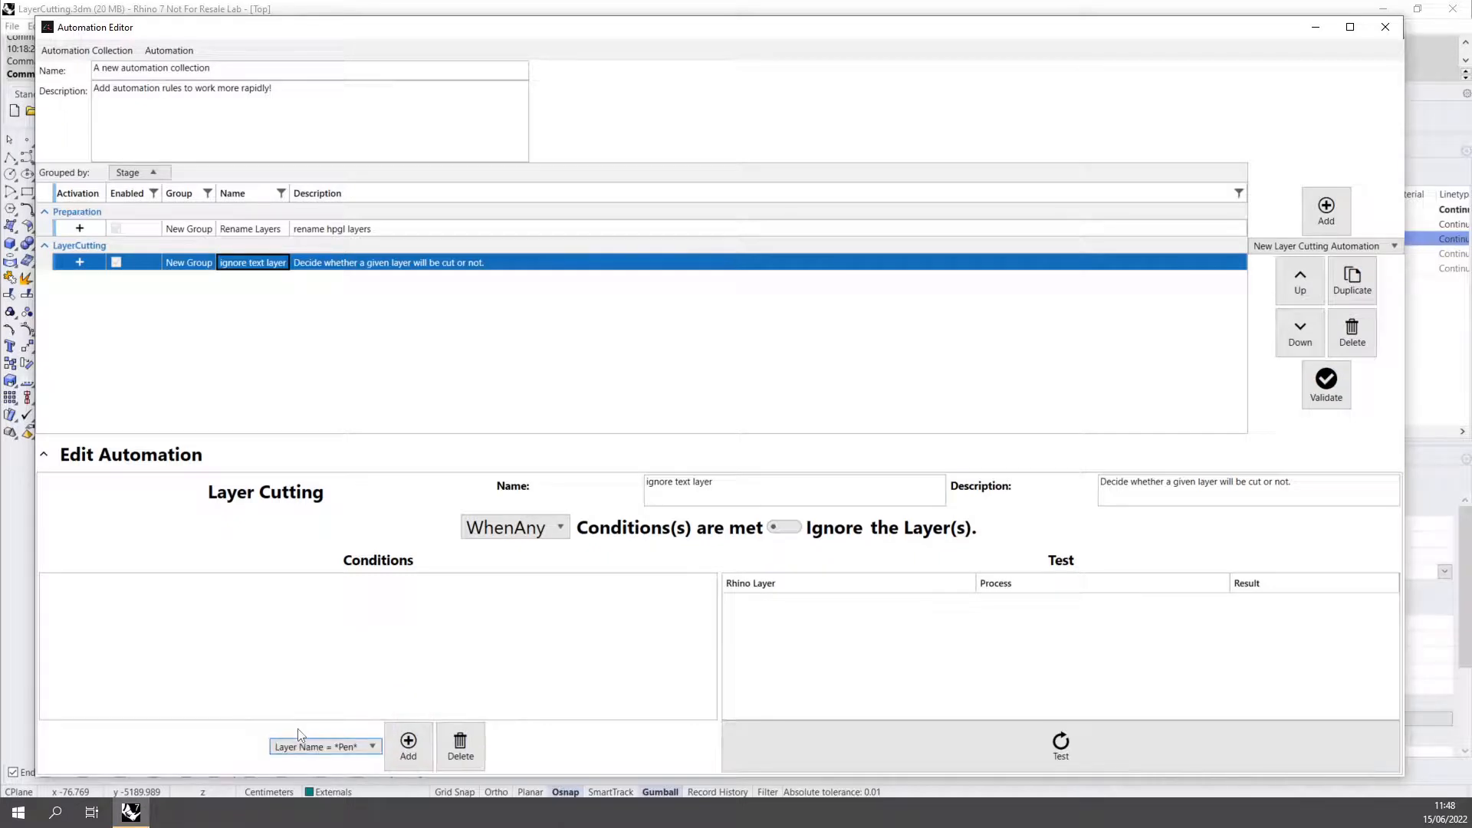
click(399, 751)
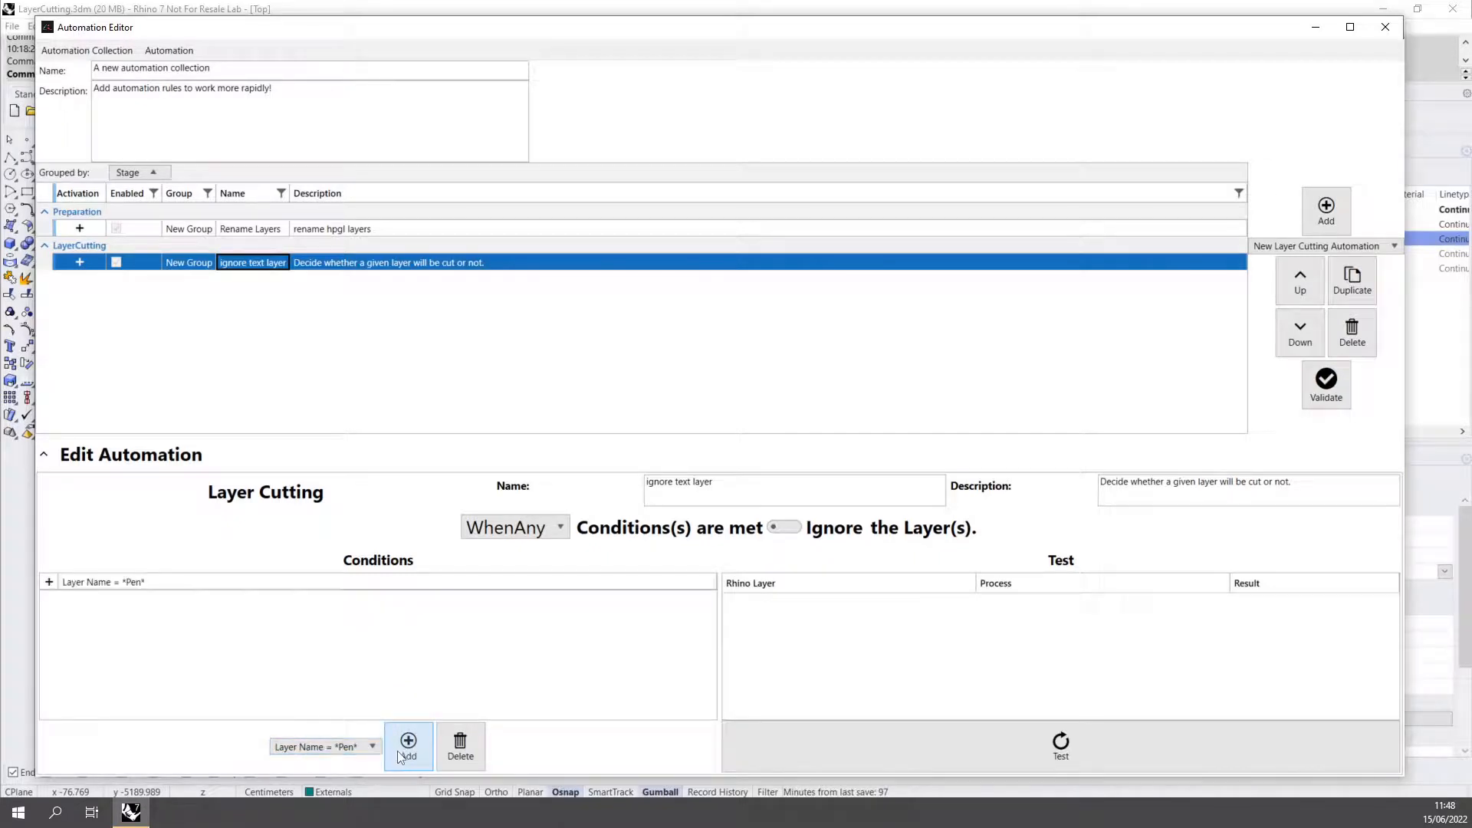
Set the layer name condition's filter to TEXT with Match Case enabled, and test the rule on the drawing's layers.
click(49, 583)
click(325, 624)
key(ctrl+a)
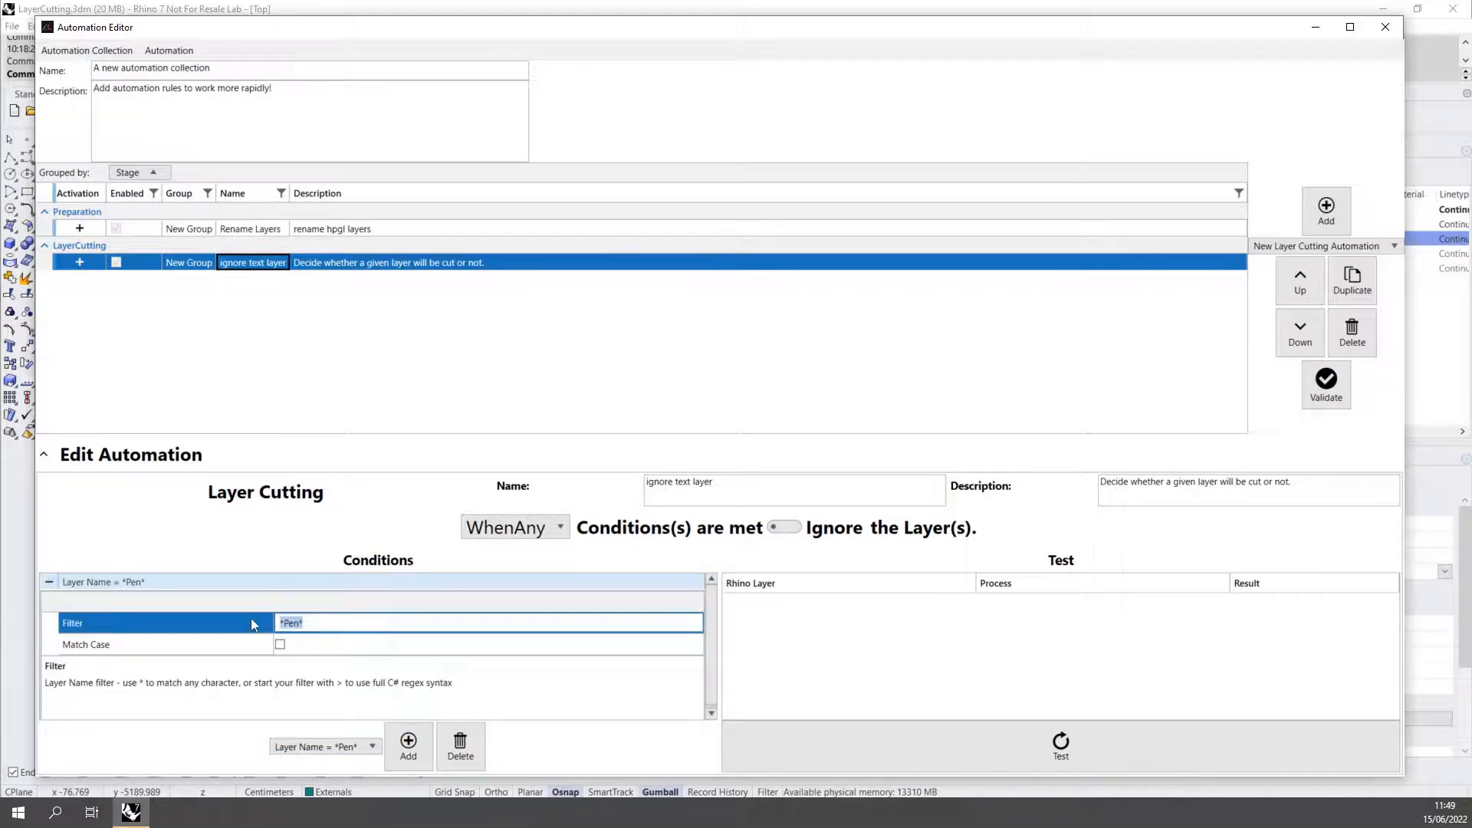
text(TEXT)
click(281, 646)
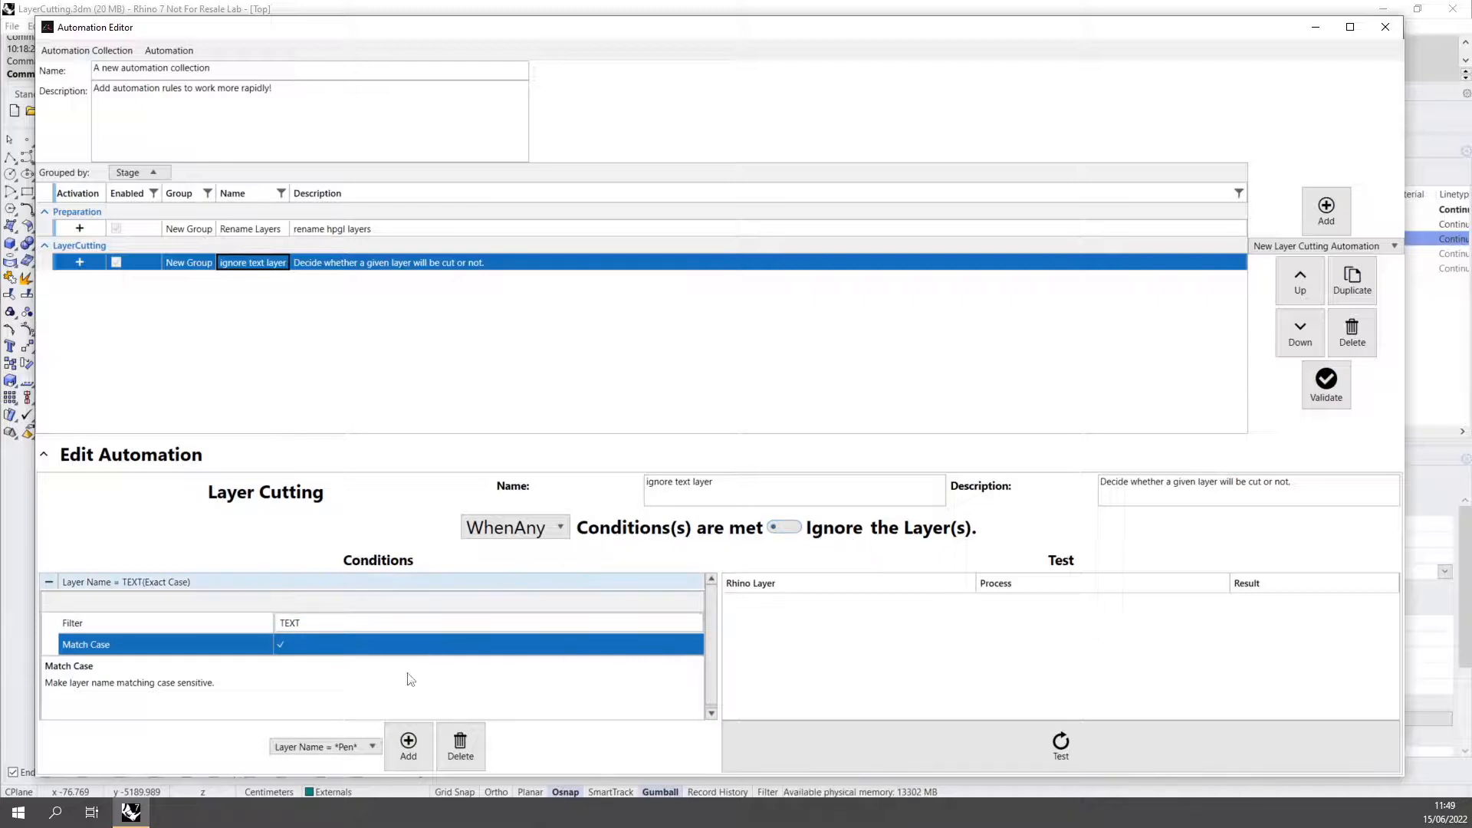
click(280, 645)
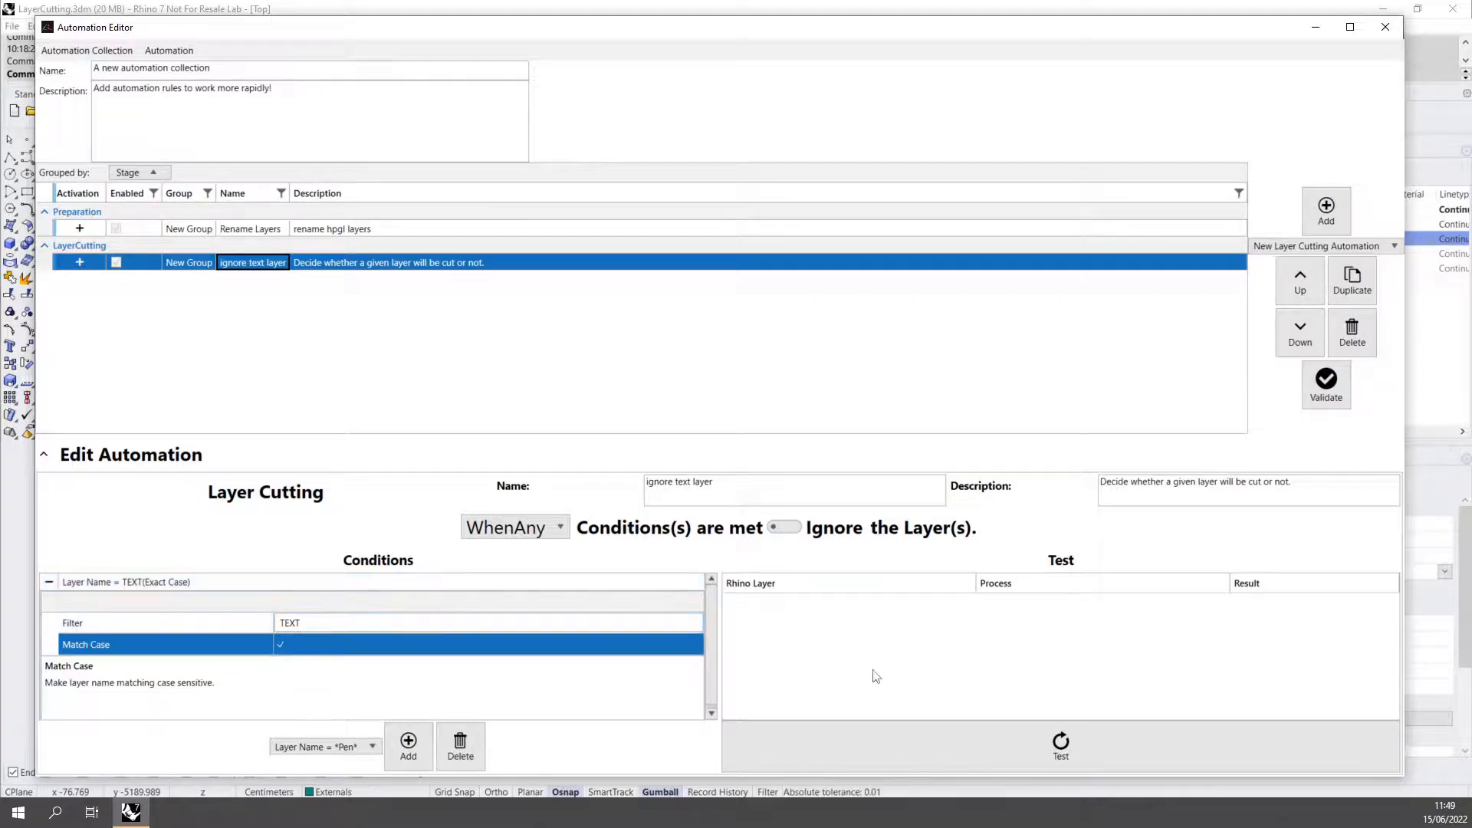
click(905, 743)
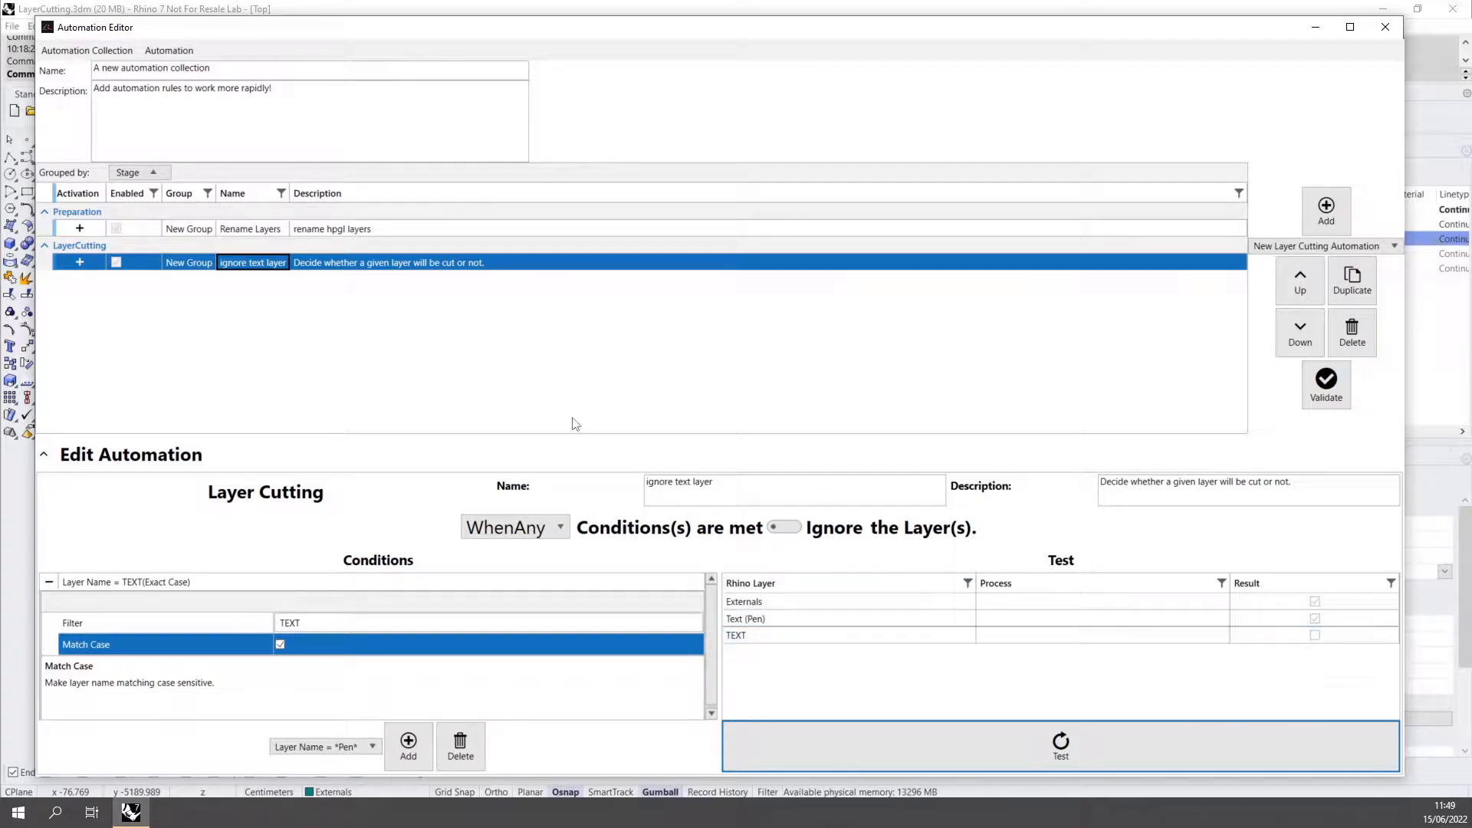
Save the automation collection and close the Automation Editor, keeping the automation settings.
click(86, 51)
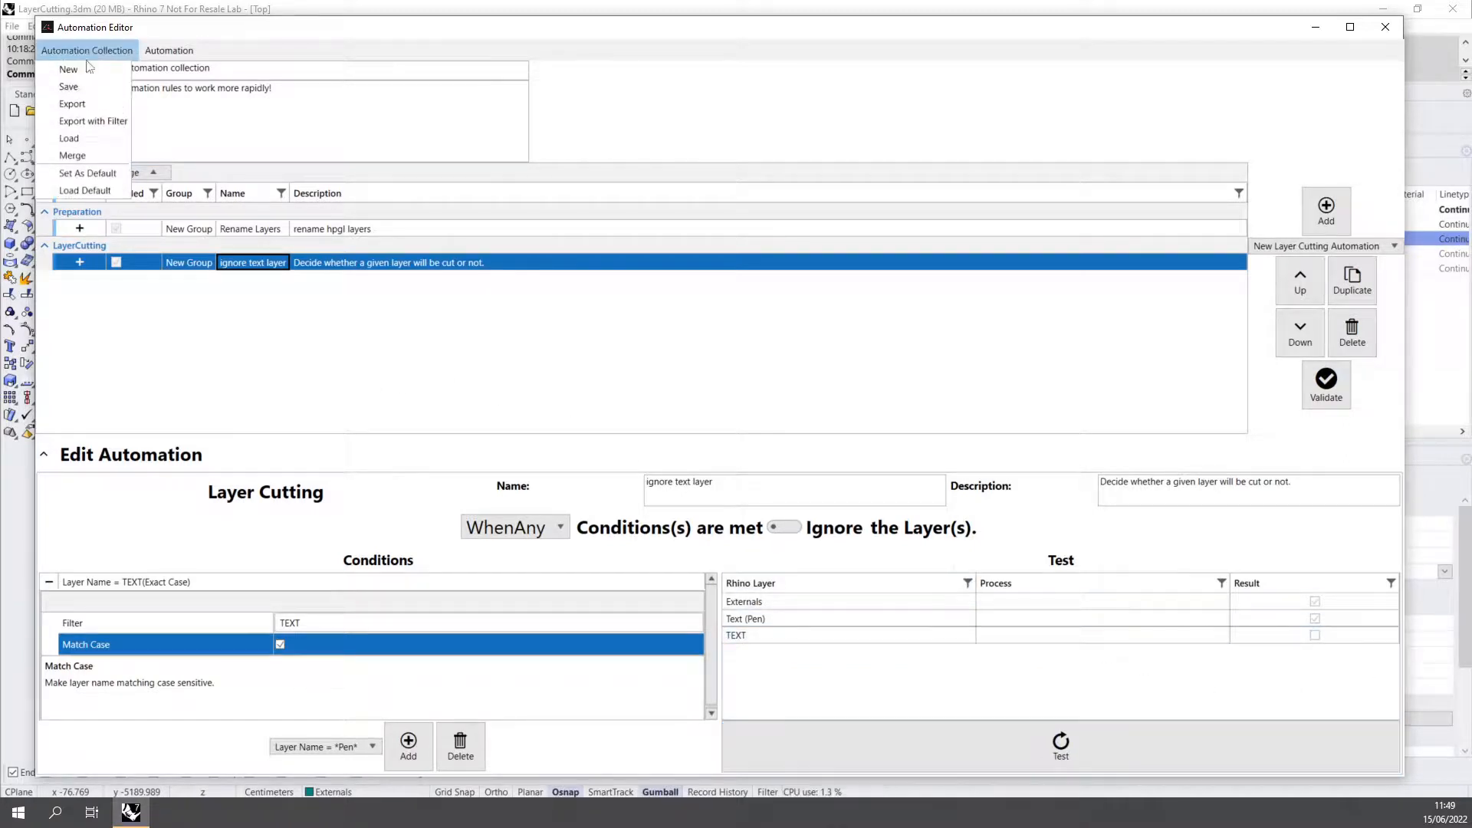
click(75, 87)
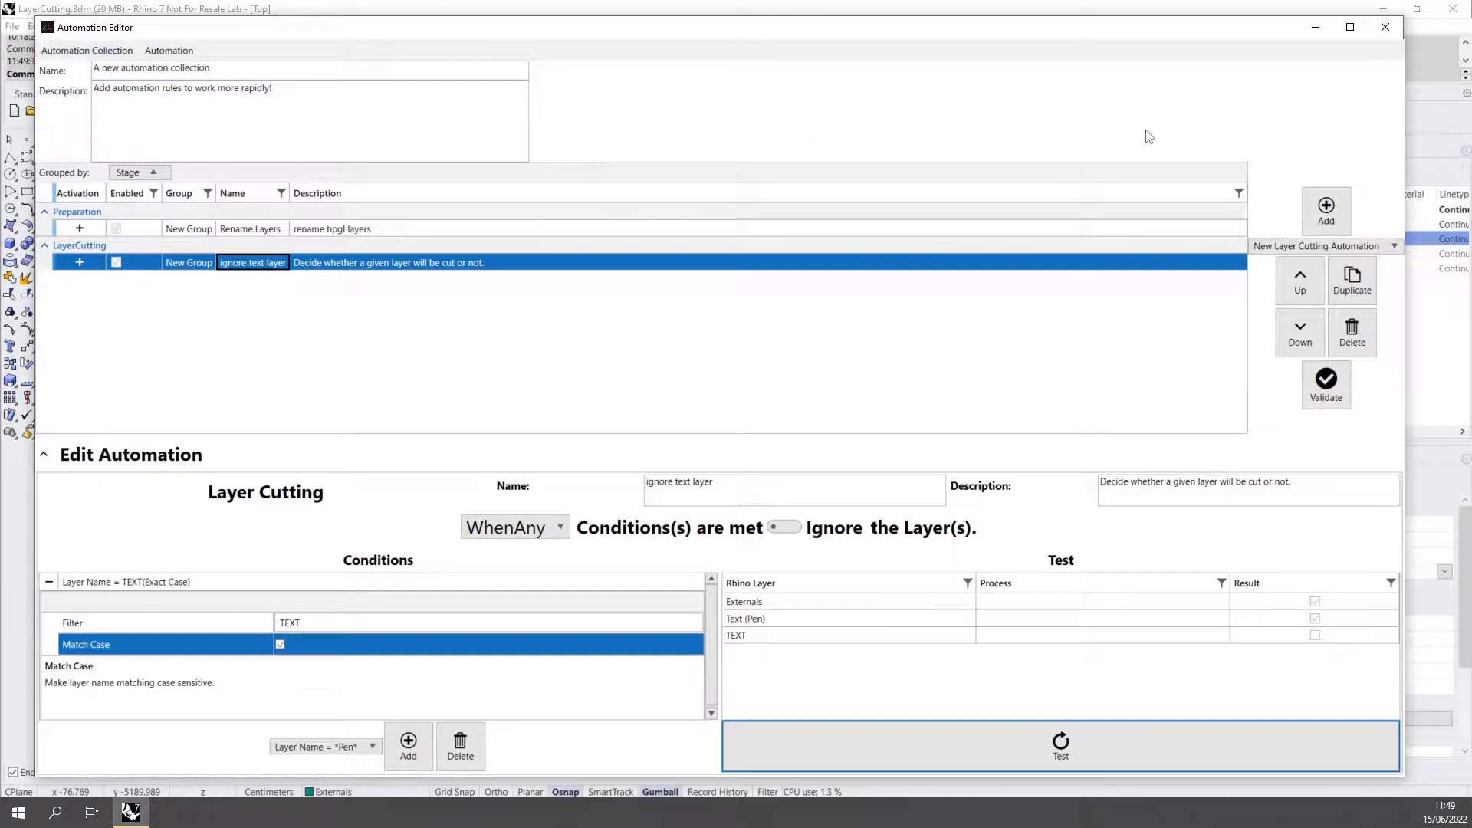
click(1386, 29)
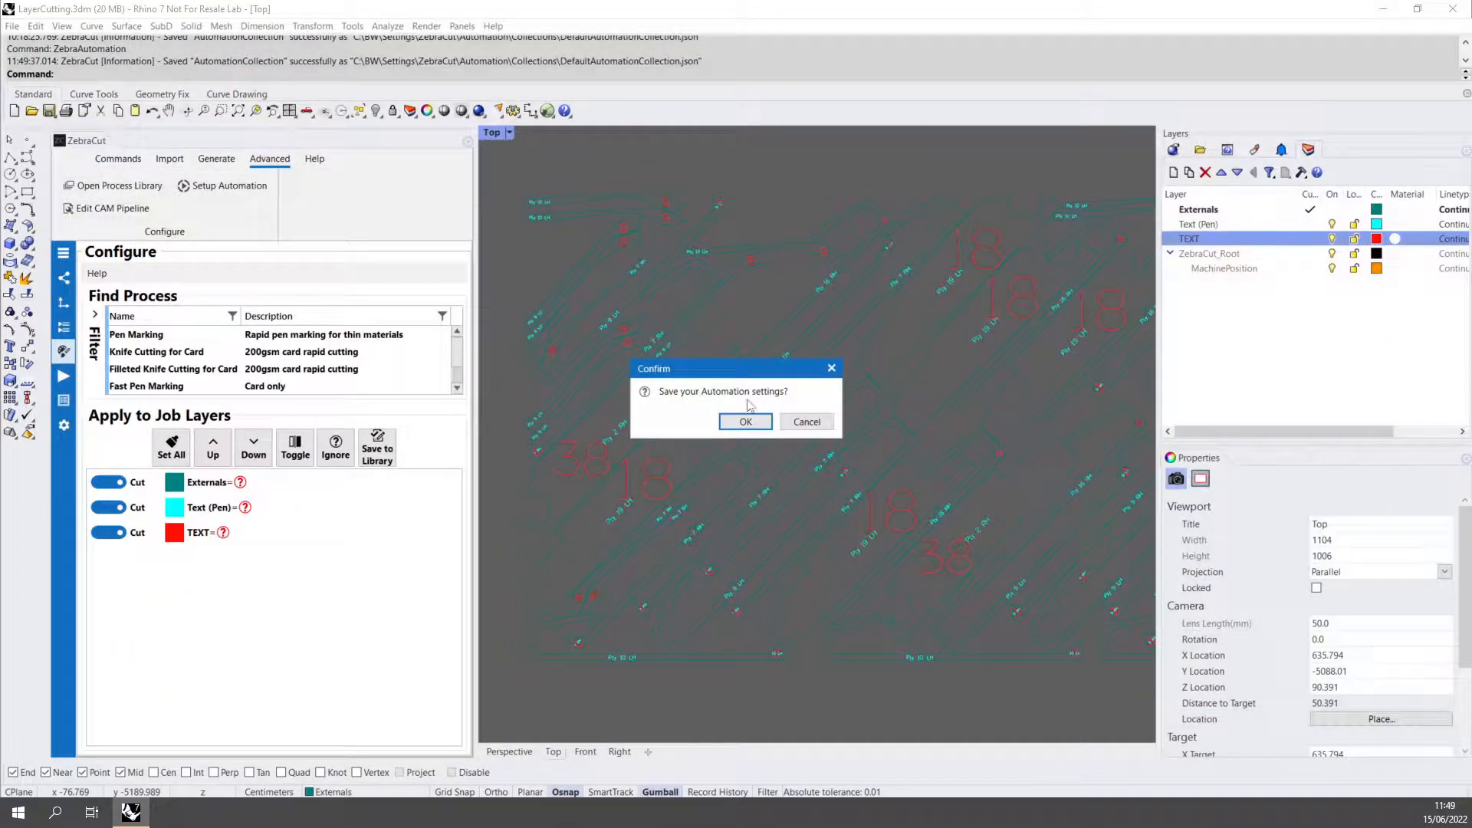
click(744, 422)
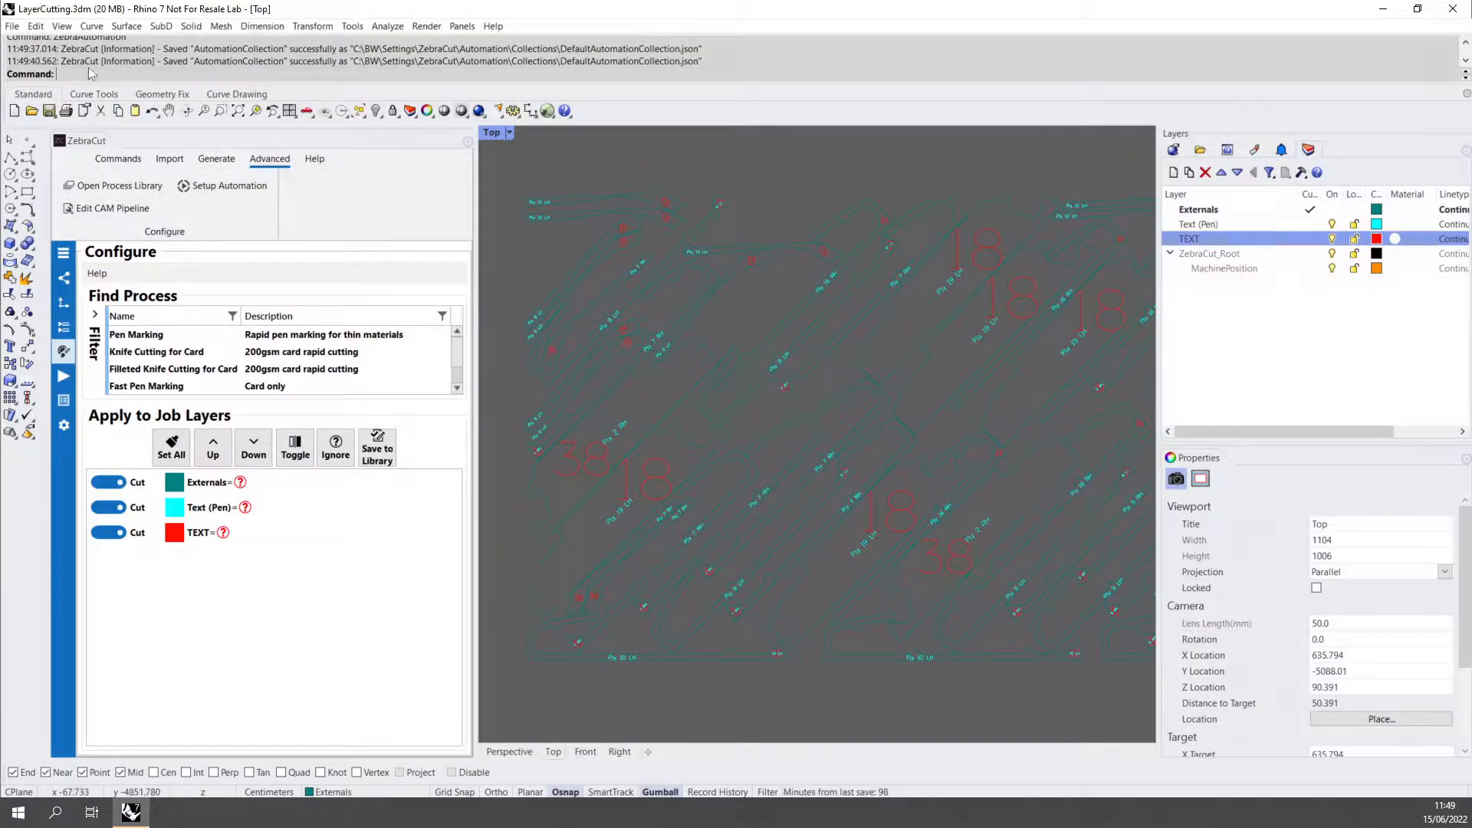
Revert LayerCutting.3dm to its previously saved version so the automations run on it.
click(13, 26)
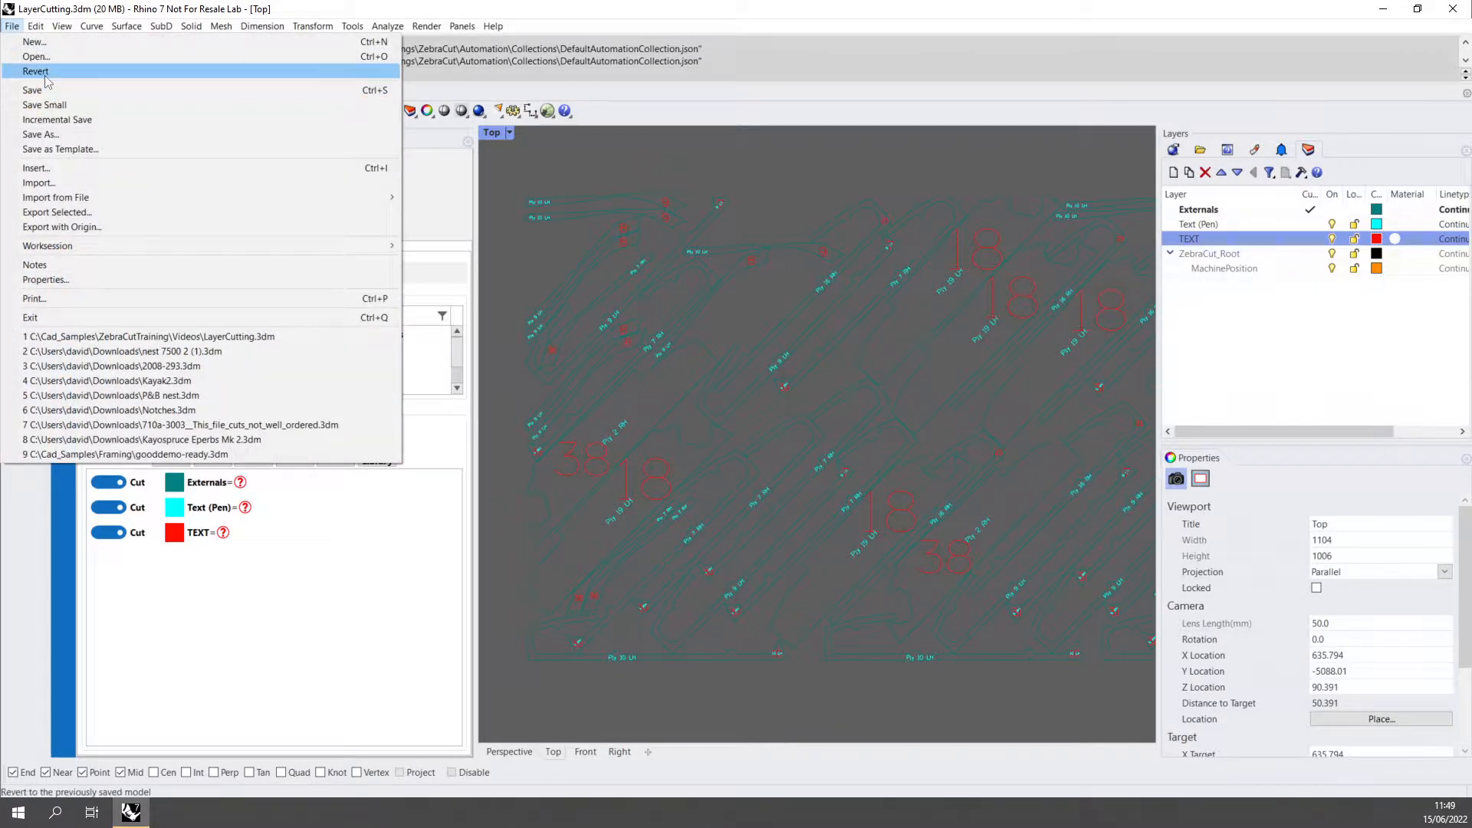
click(35, 61)
click(779, 470)
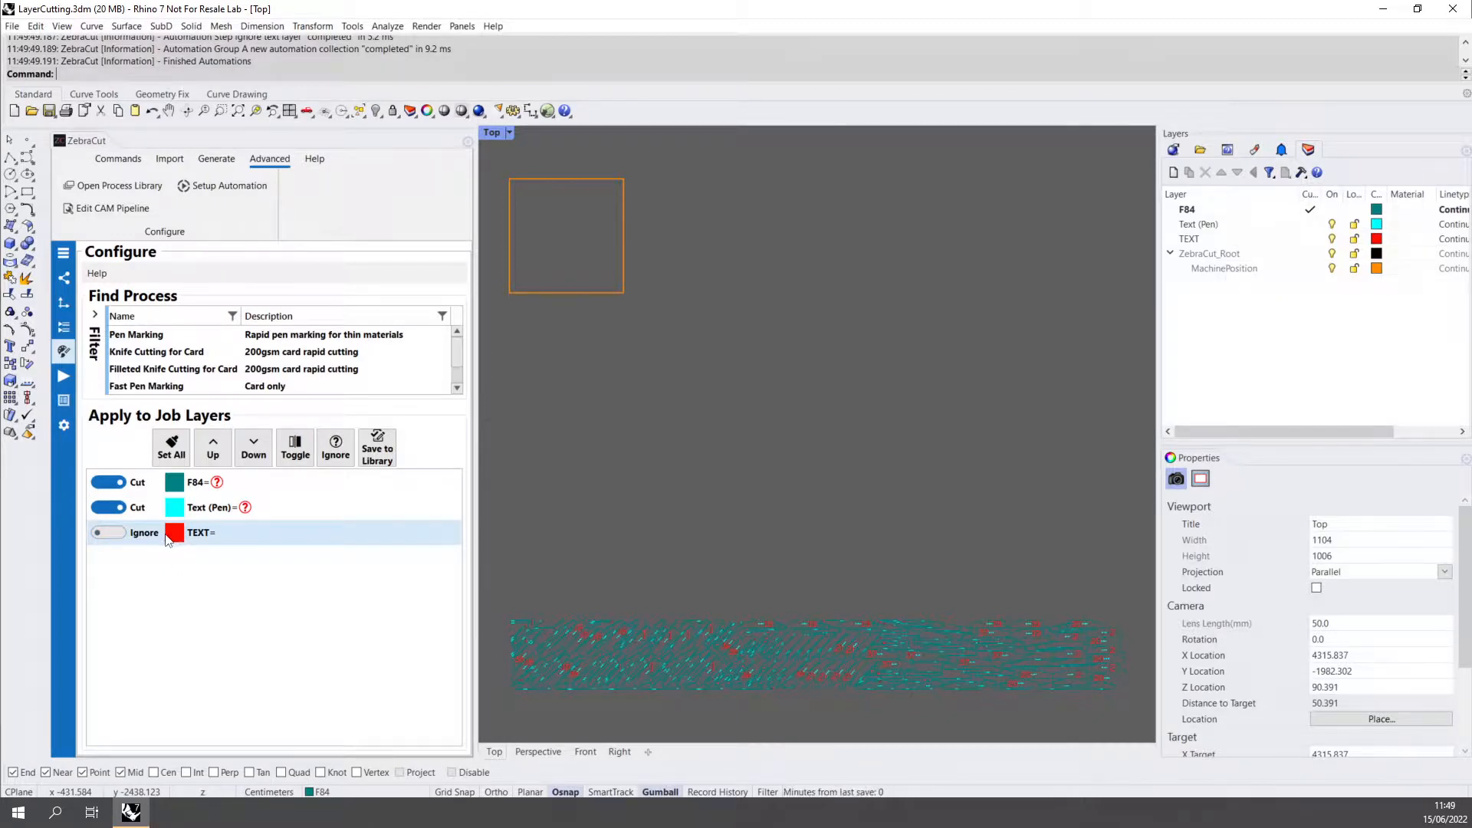
Reopen the automation setup and examine the ignore text layer rule, switching its action to Cut and back to Ignore.
click(222, 186)
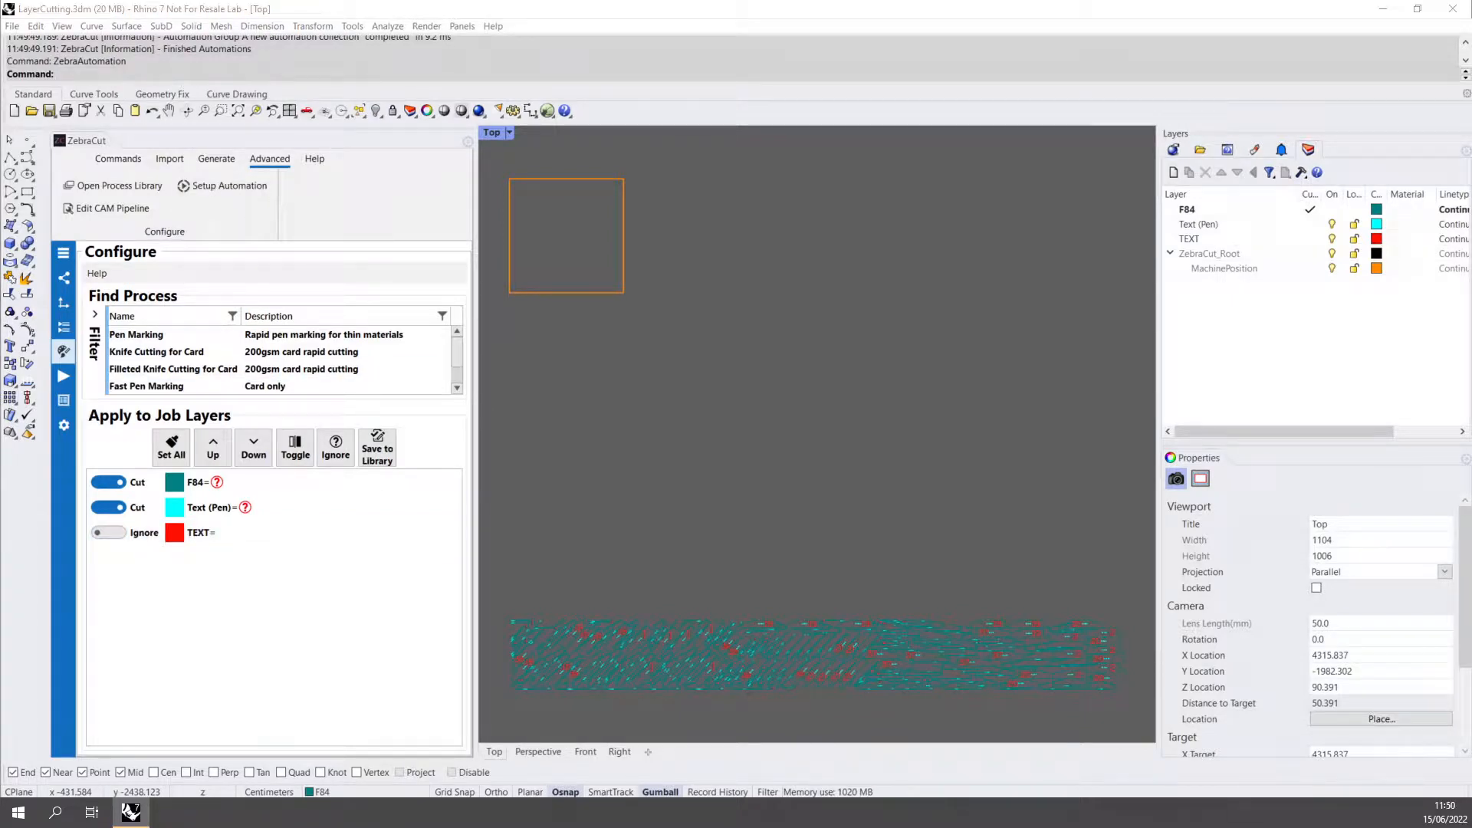
drag(1016, 416, 431, 28)
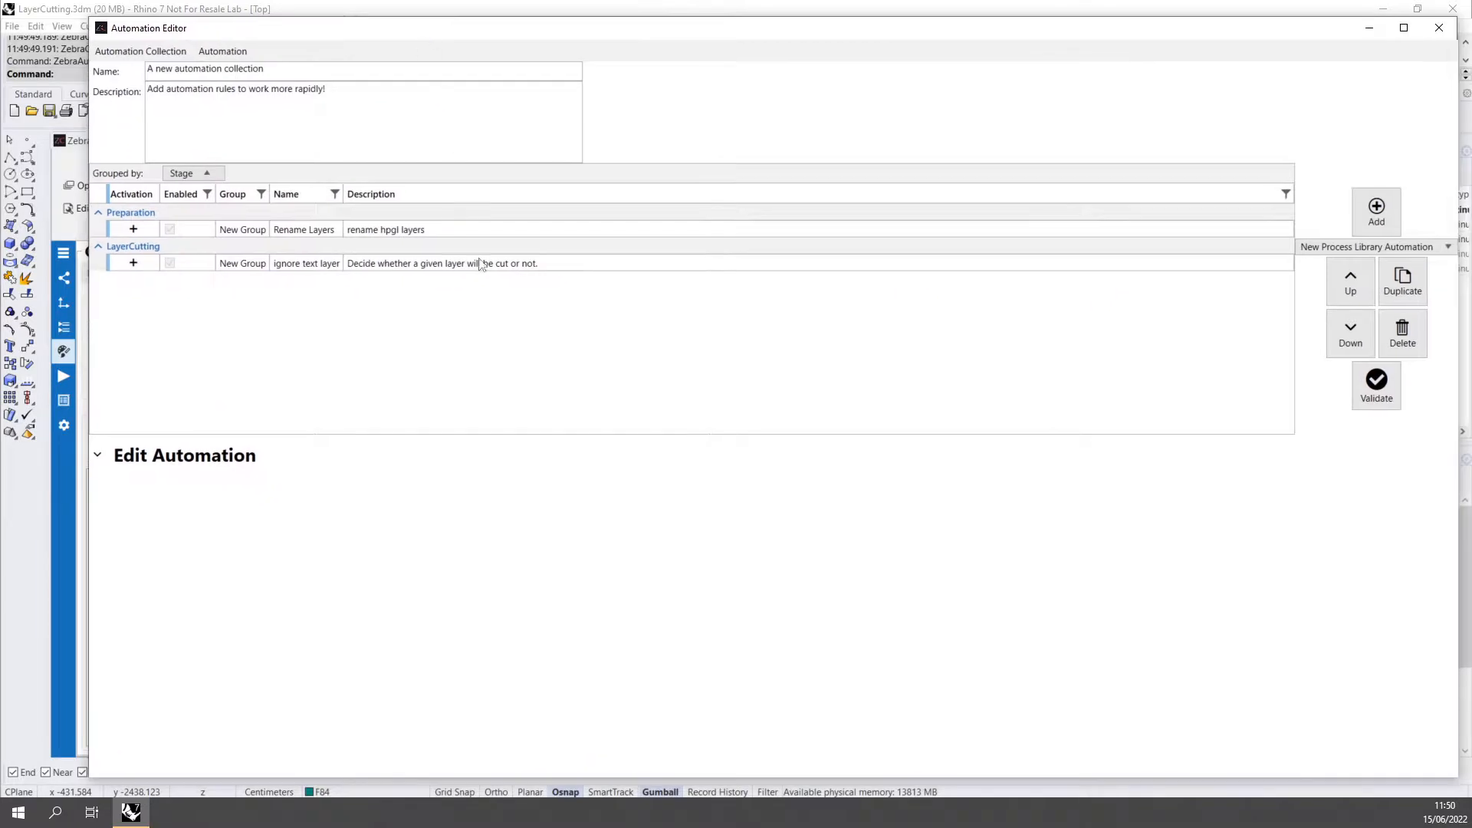
click(420, 265)
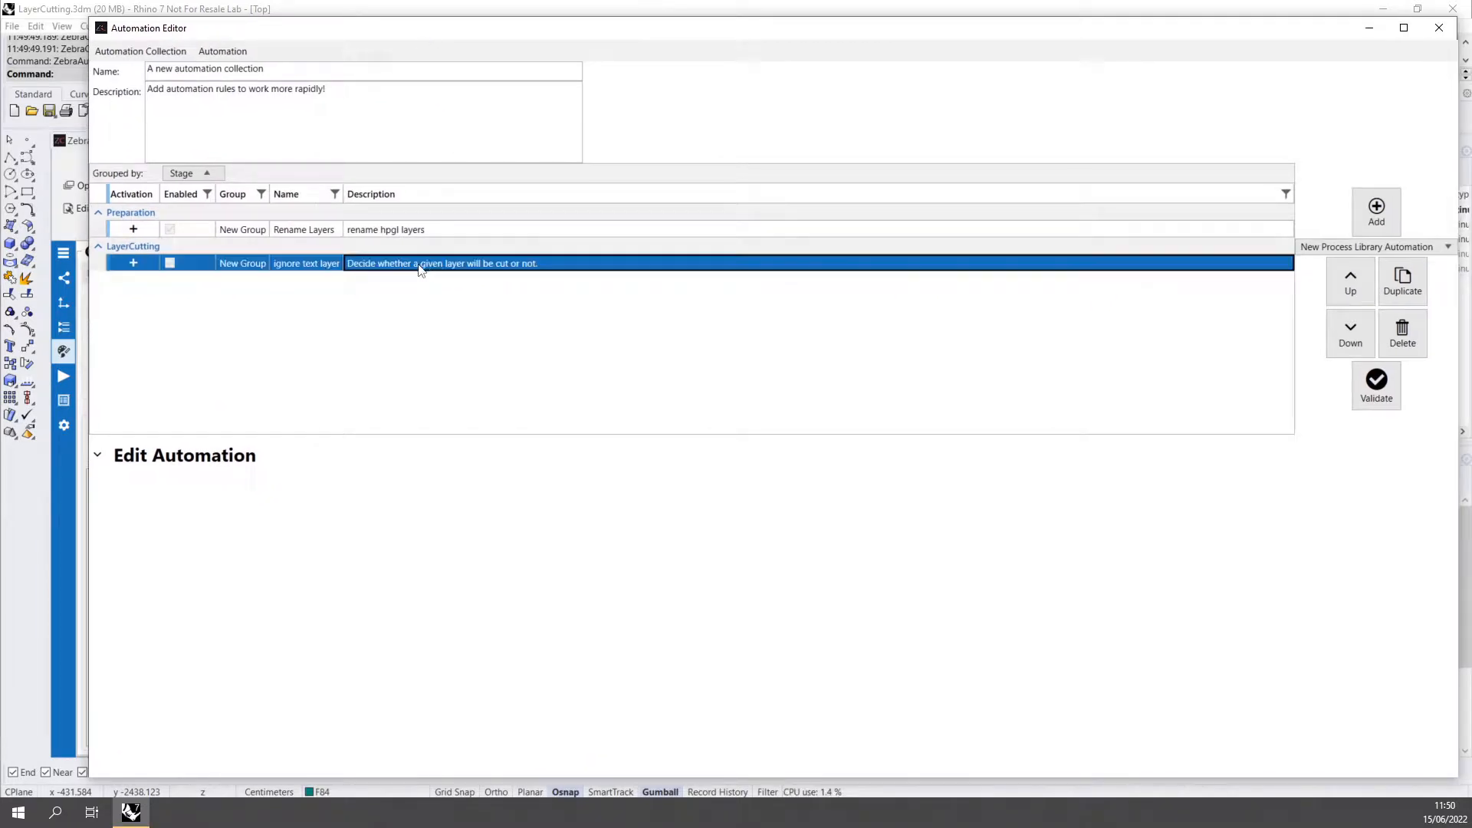
click(1350, 247)
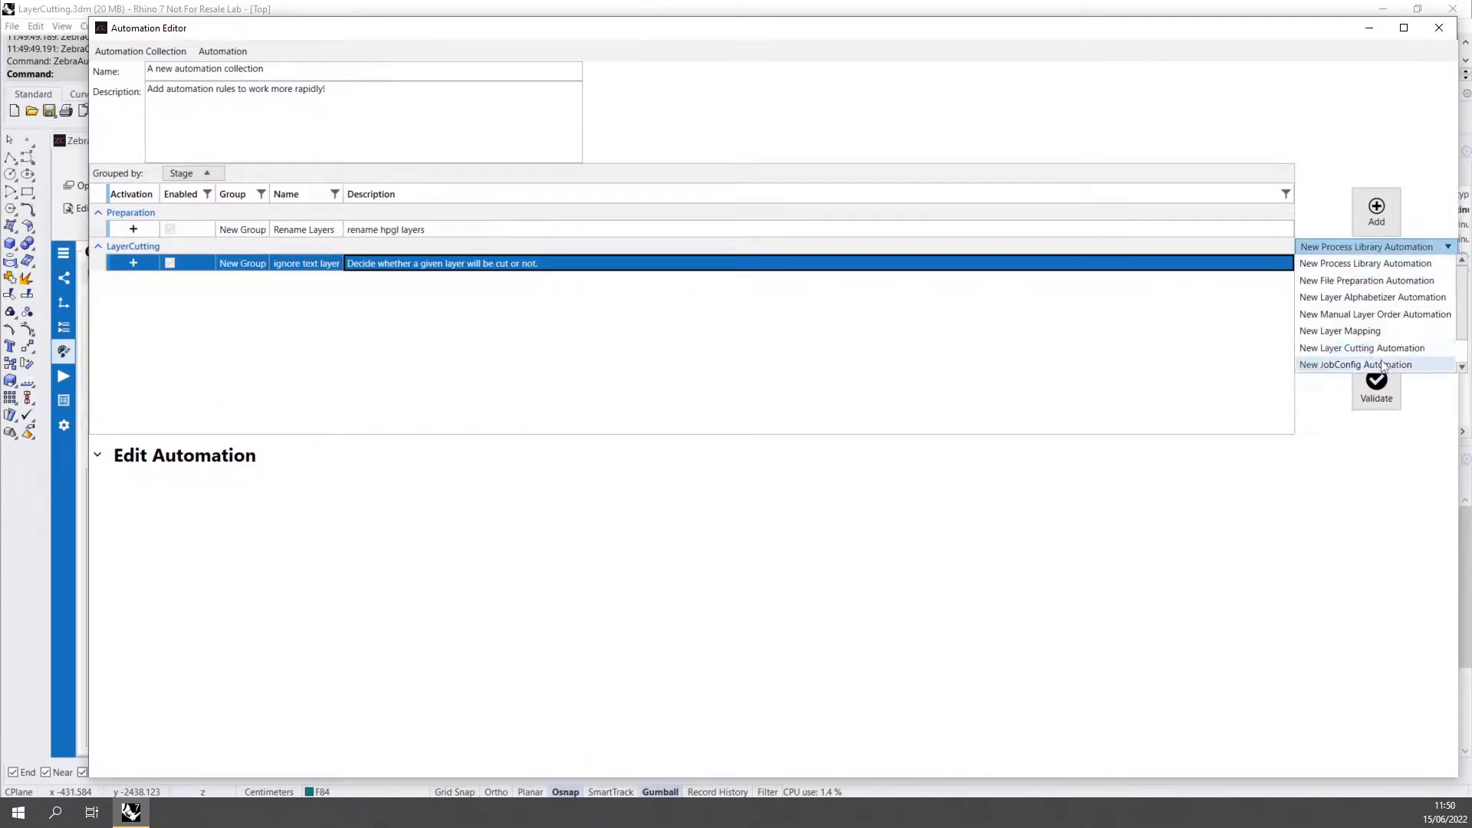
click(1362, 348)
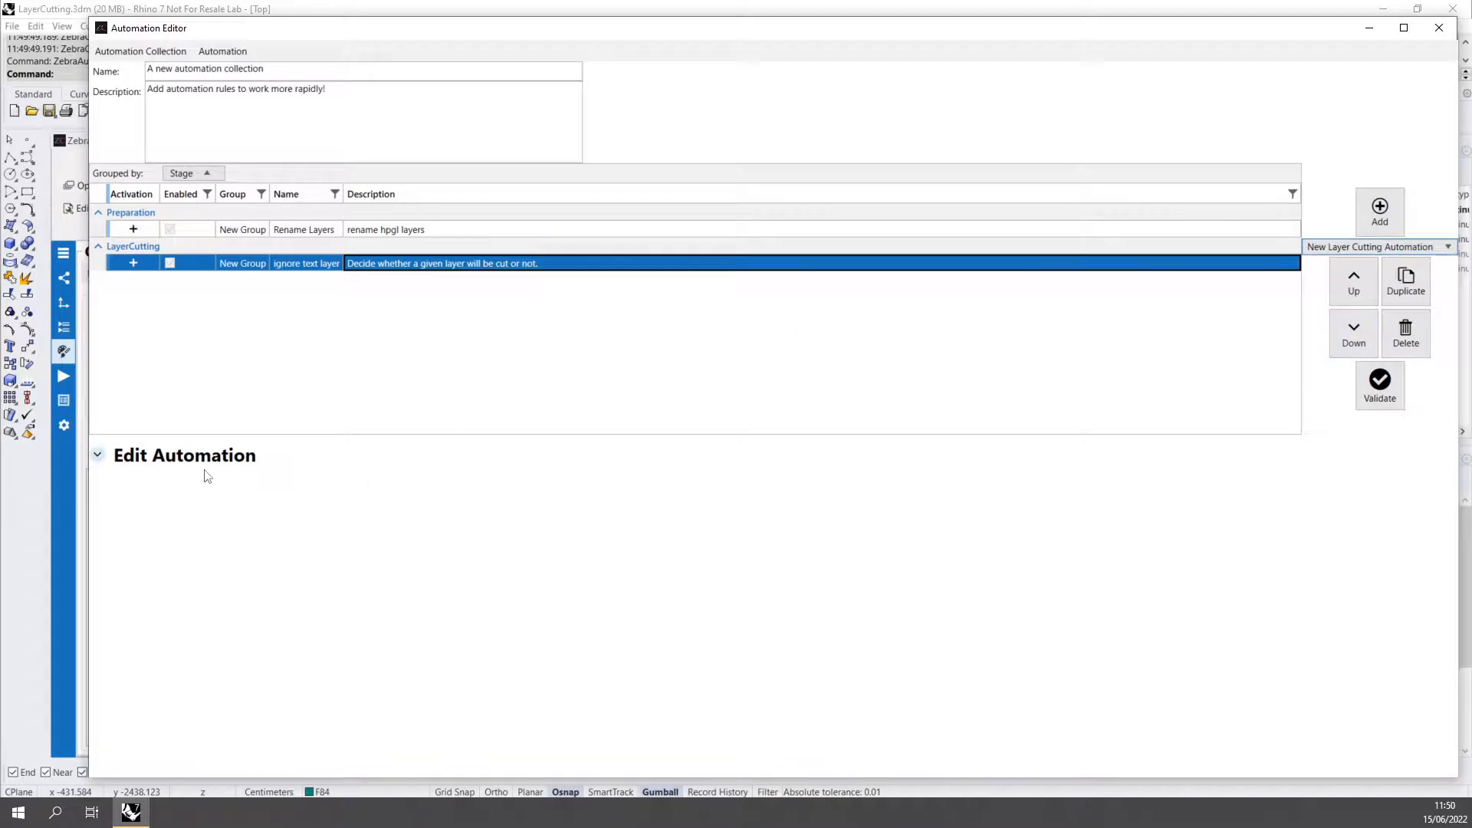
click(160, 458)
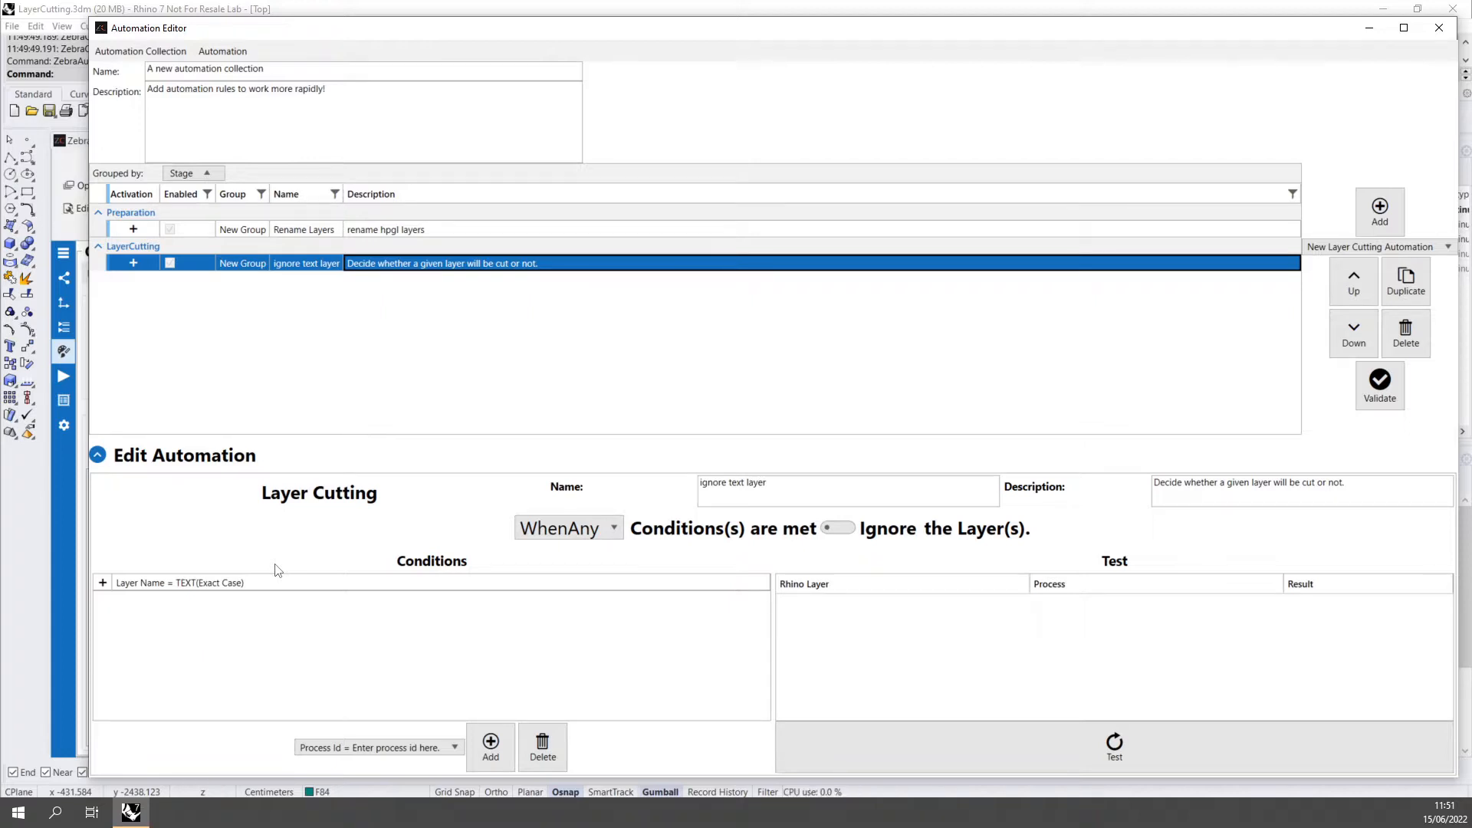
click(854, 532)
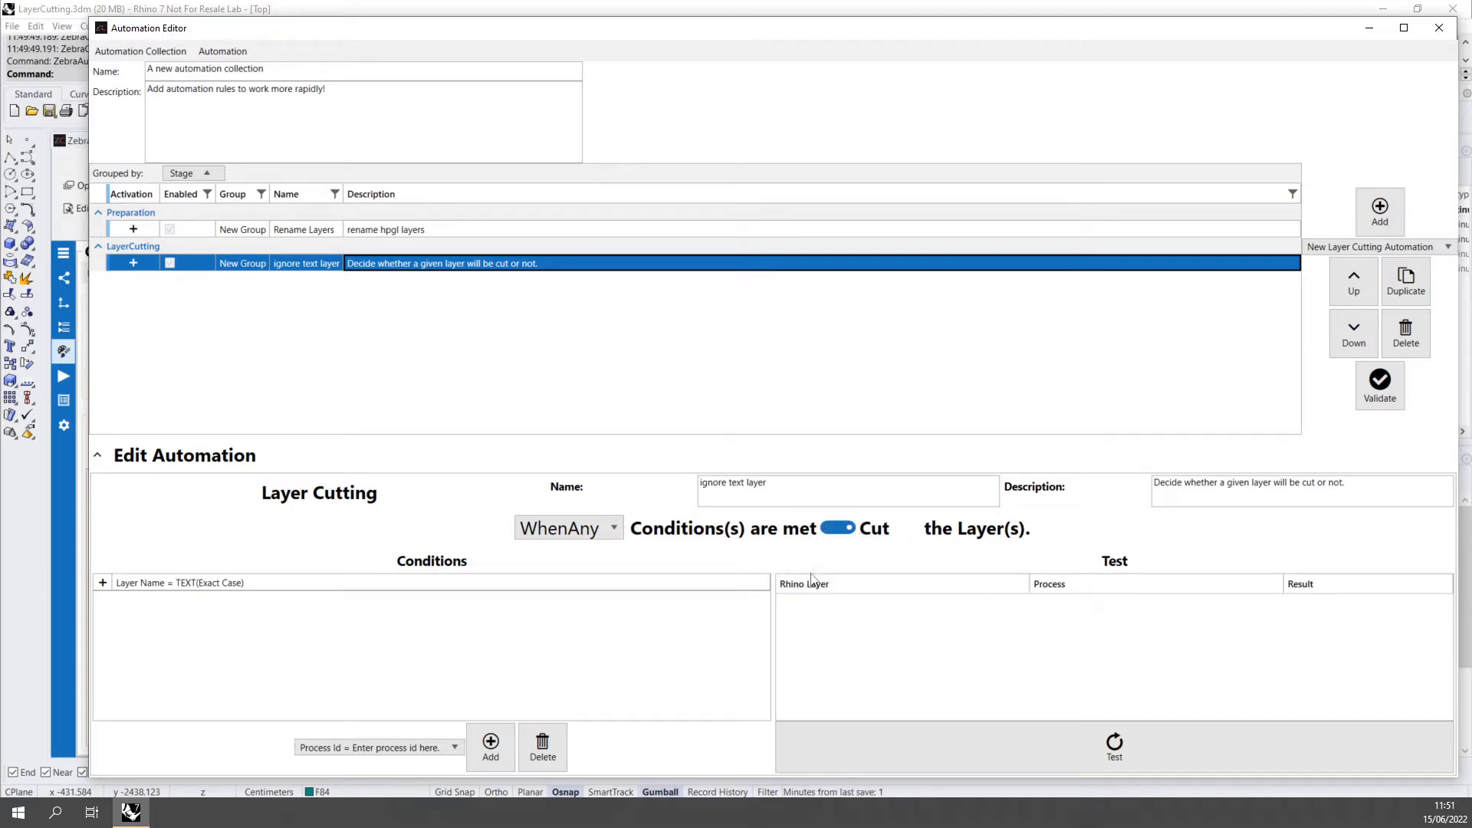
click(839, 535)
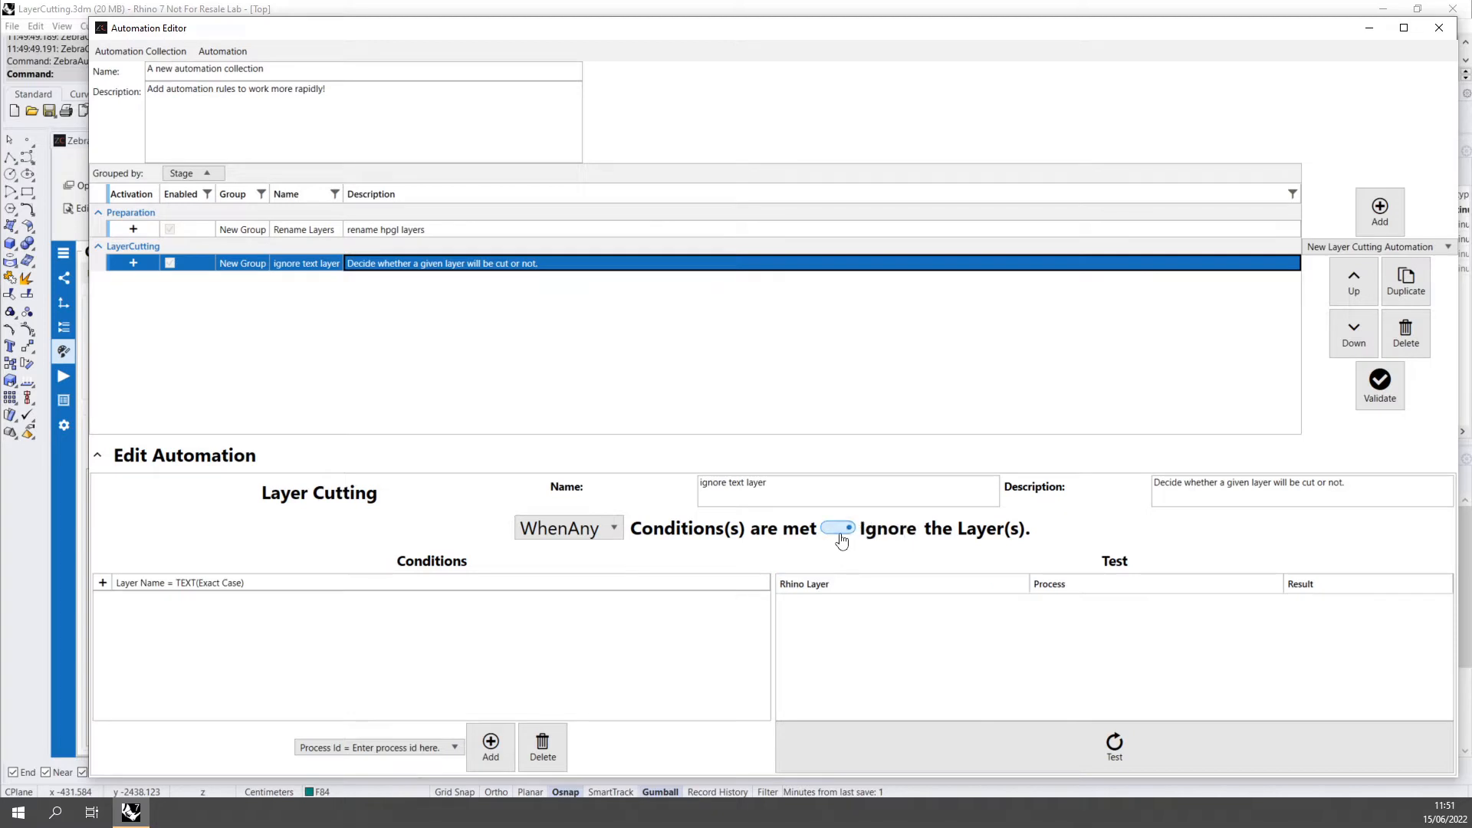